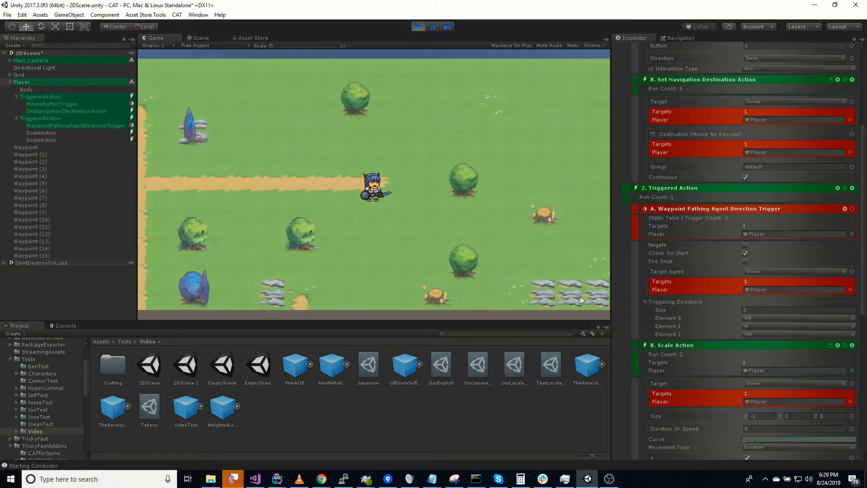
Send the Player walking left, then up-left along the dirt paths to check the sprite flip
{"action": "left_click", "coordinate": [597, 305]}
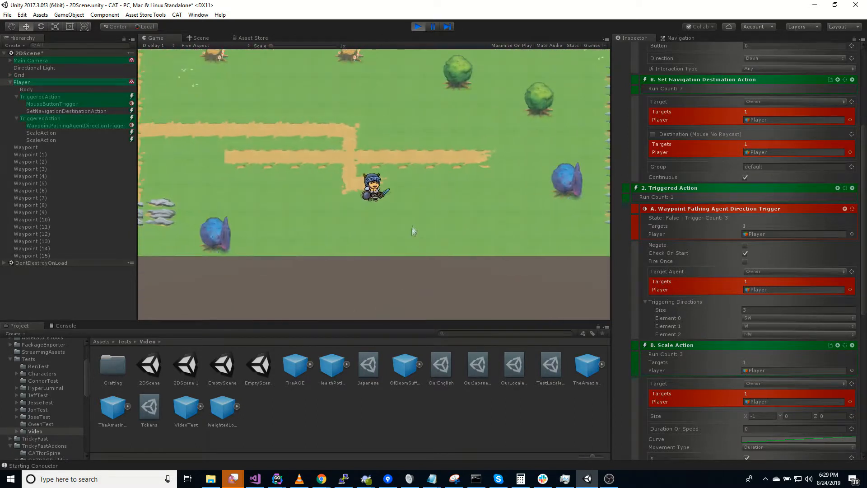
{"action": "left_click", "coordinate": [245, 162]}
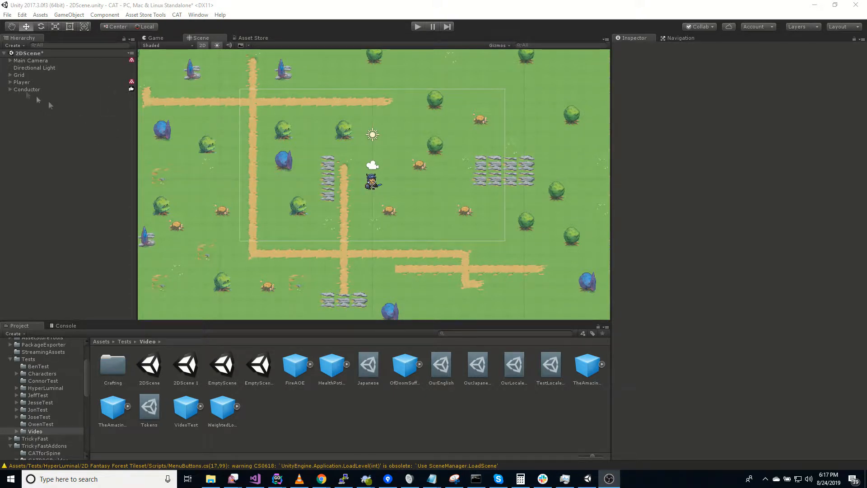
Inspect the Grid, pan the level map, and check the Main Camera's TwoDimensionCamera follow settings
{"action": "left_click", "coordinate": [19, 75]}
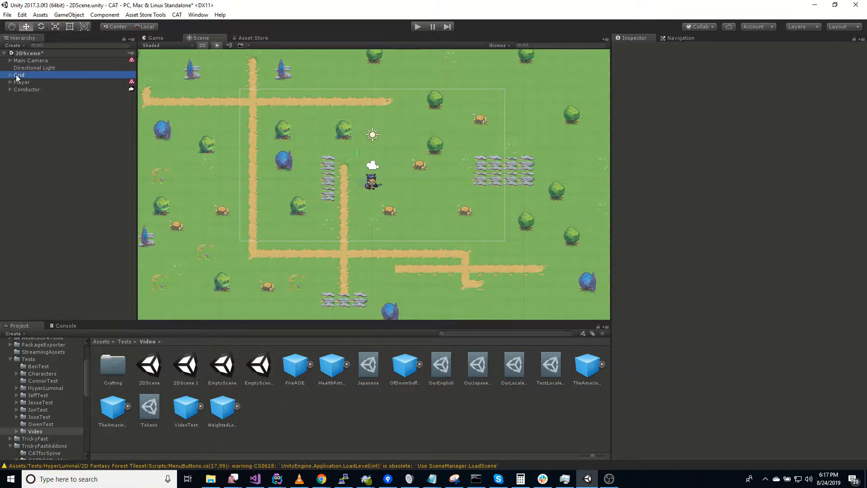
{"action": "middle_click_drag", "start_coordinate": [242, 188], "coordinate": [258, 195]}
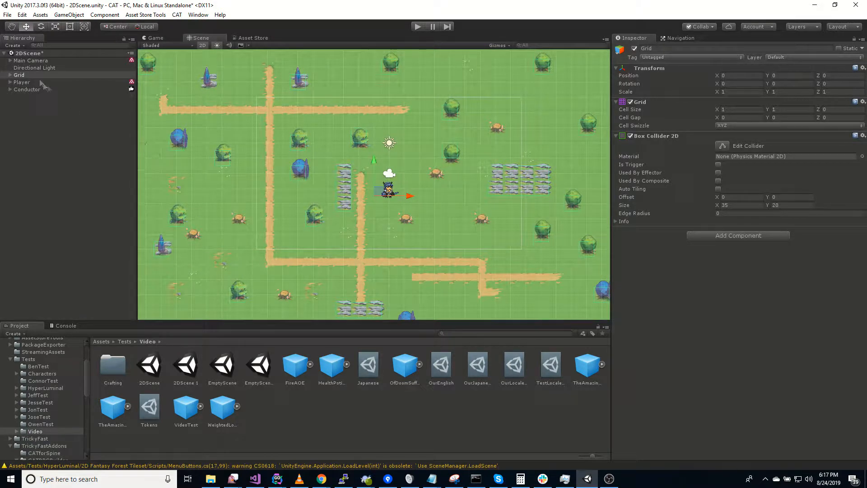
{"action": "left_click", "coordinate": [10, 61]}
{"action": "left_click", "coordinate": [21, 62]}
{"action": "left_click", "coordinate": [45, 68]}
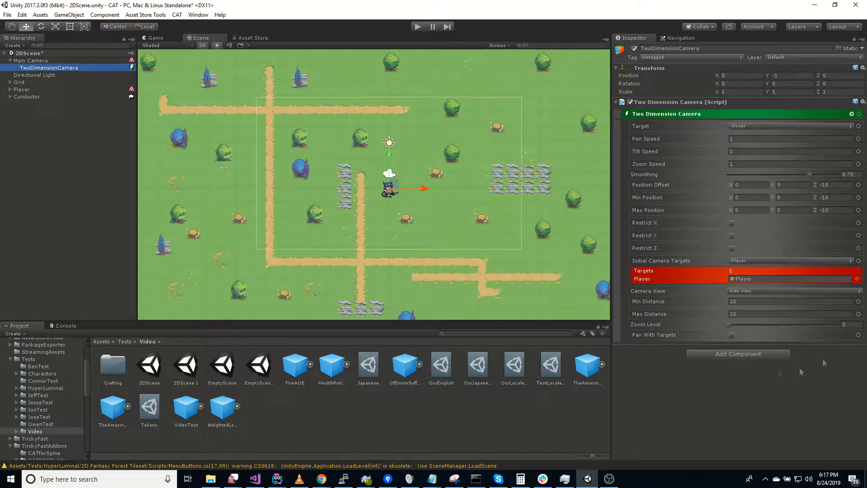
Collapse the Main Camera, inspect the Player and its Body child, and expand the Conductor object
{"action": "left_click", "coordinate": [11, 61]}
{"action": "left_click", "coordinate": [10, 82]}
{"action": "left_click", "coordinate": [21, 83]}
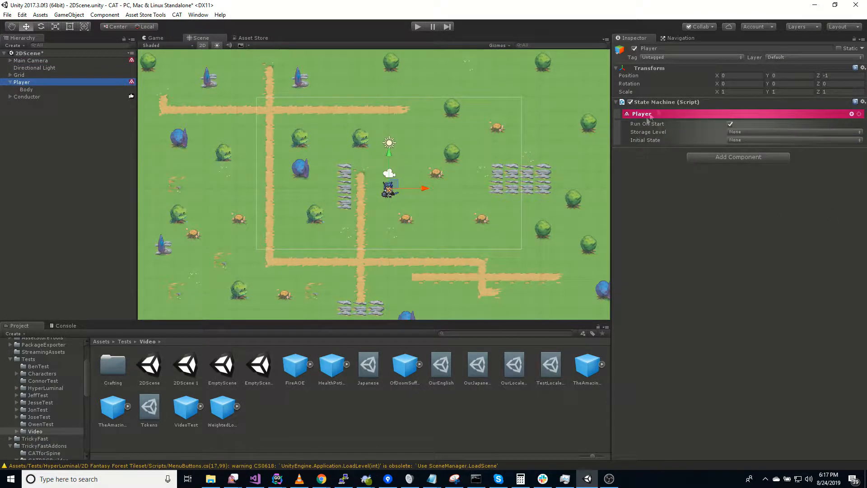
{"action": "left_click", "coordinate": [10, 96]}
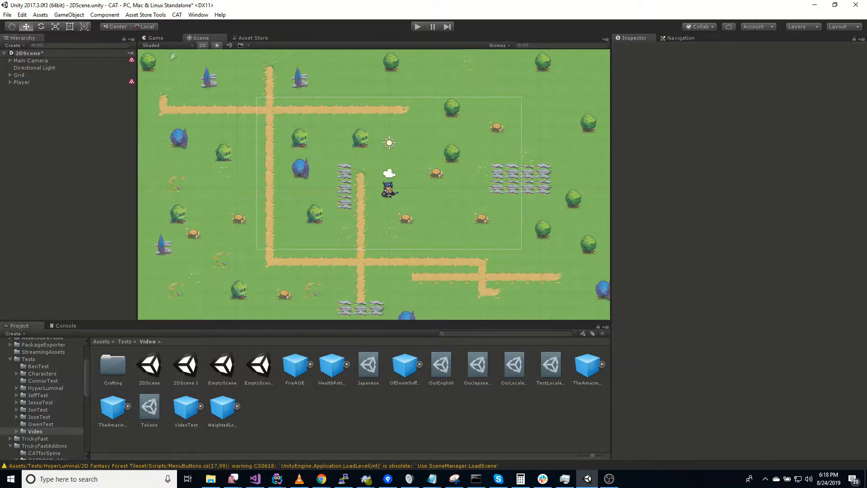
Create a Pathing Service in the scene from CAT > New > Services
{"action": "left_click", "coordinate": [176, 15]}
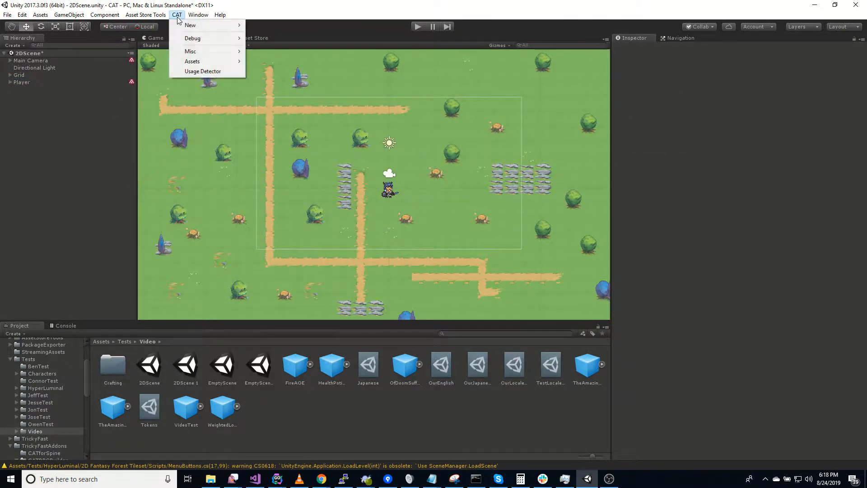
{"action": "mouse_move", "coordinate": [183, 26]}
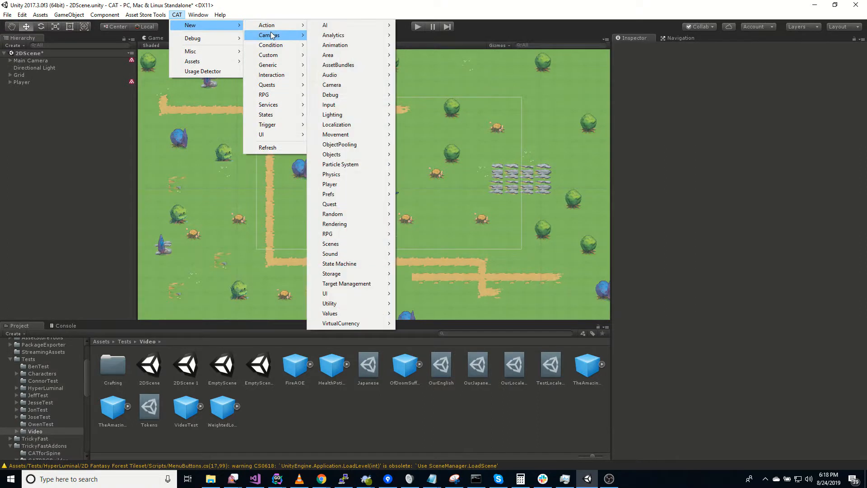
{"action": "mouse_move", "coordinate": [279, 107]}
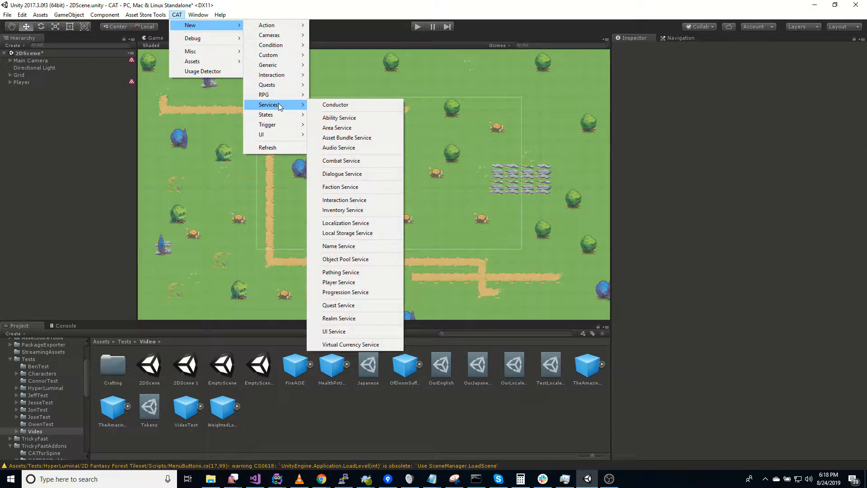
{"action": "left_click", "coordinate": [357, 275]}
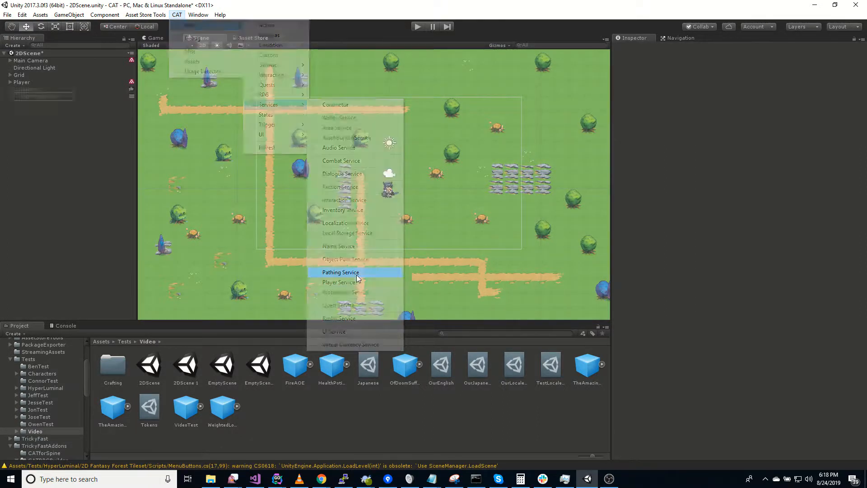
Set the PathingService's Default Pathing Type to Waypoint
{"action": "left_click", "coordinate": [42, 96]}
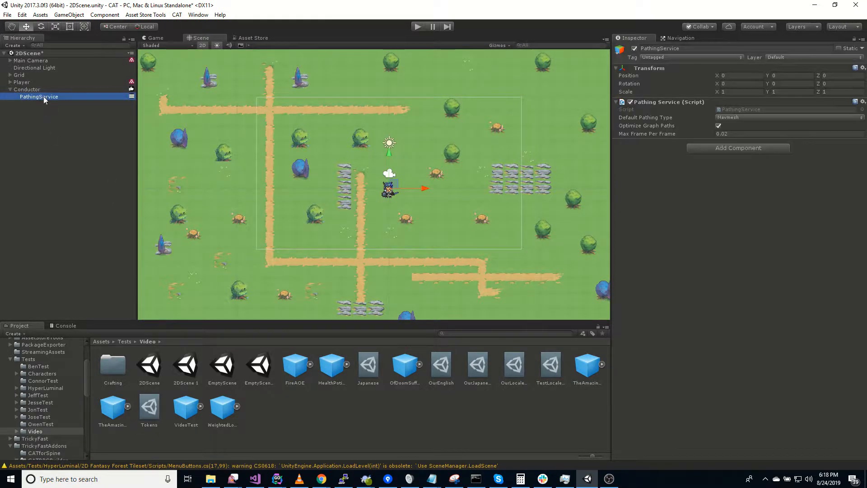
{"action": "left_click", "coordinate": [105, 136]}
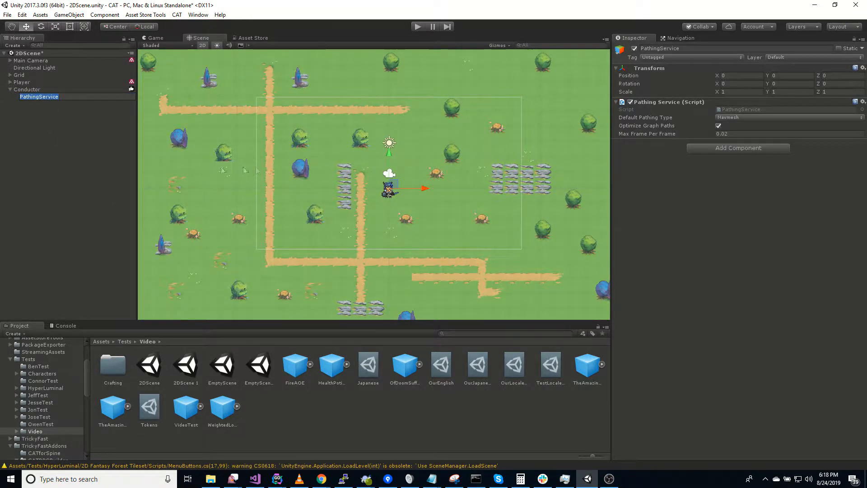
{"action": "left_click", "coordinate": [53, 98]}
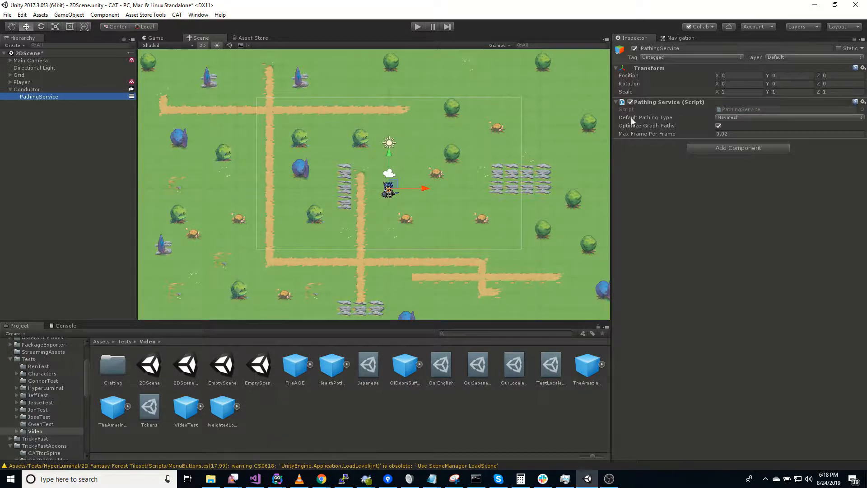
{"action": "left_click", "coordinate": [729, 117]}
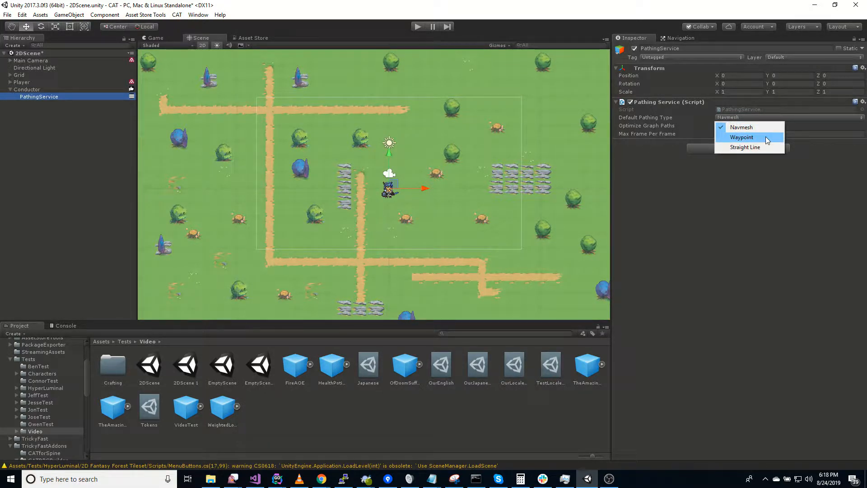
{"action": "left_click", "coordinate": [766, 137]}
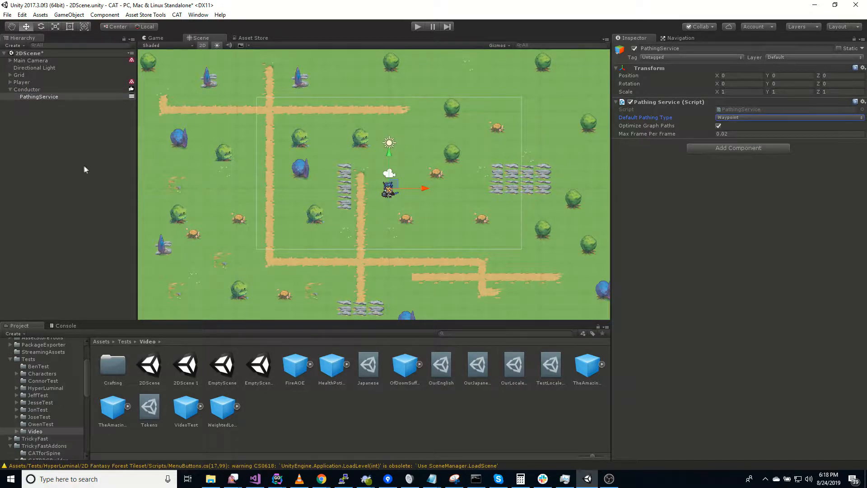
Collapse the Conductor and create a new empty GameObject in the Hierarchy
{"action": "left_click", "coordinate": [13, 90]}
{"action": "left_click", "coordinate": [10, 90]}
{"action": "right_click", "coordinate": [17, 109]}
{"action": "left_click", "coordinate": [8, 112]}
{"action": "right_click", "coordinate": [12, 110]}
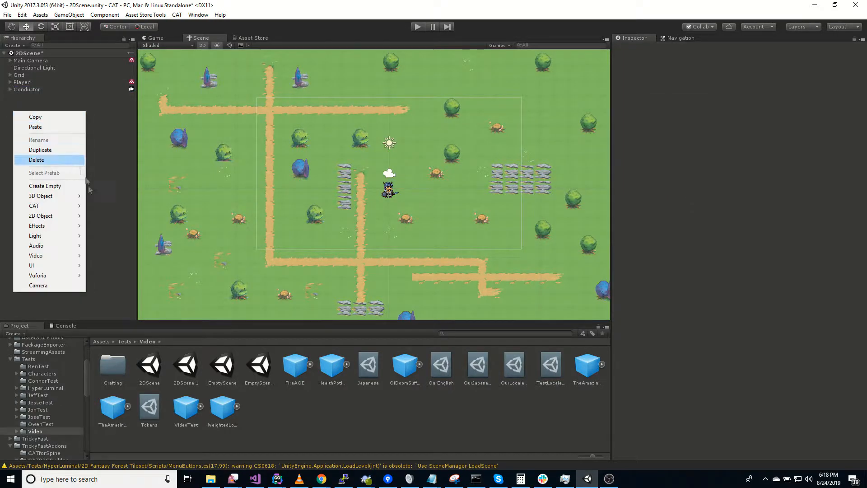
{"action": "left_click", "coordinate": [59, 190]}
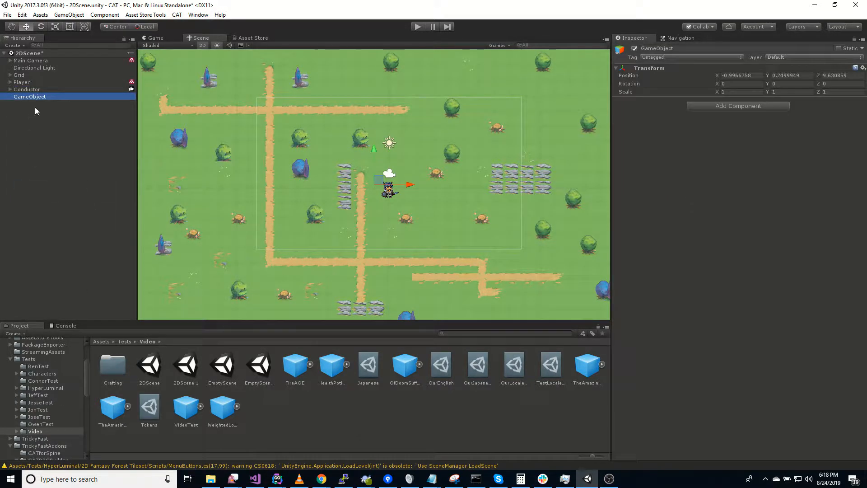
Rename the empty object to 'Waypoint' and add a Waypoint component to it
{"action": "left_click", "coordinate": [40, 96]}
{"action": "type", "text": "Way"}
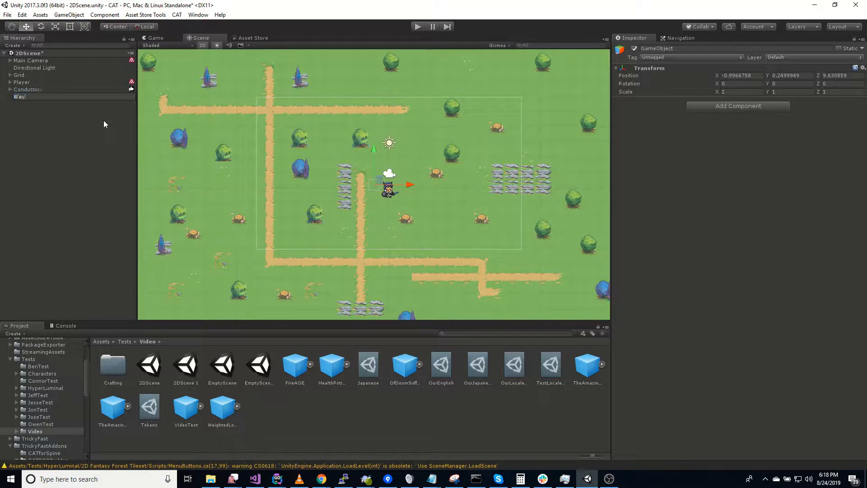
{"action": "type", "text": "point"}
{"action": "key", "text": "Return"}
{"action": "left_click", "coordinate": [746, 106]}
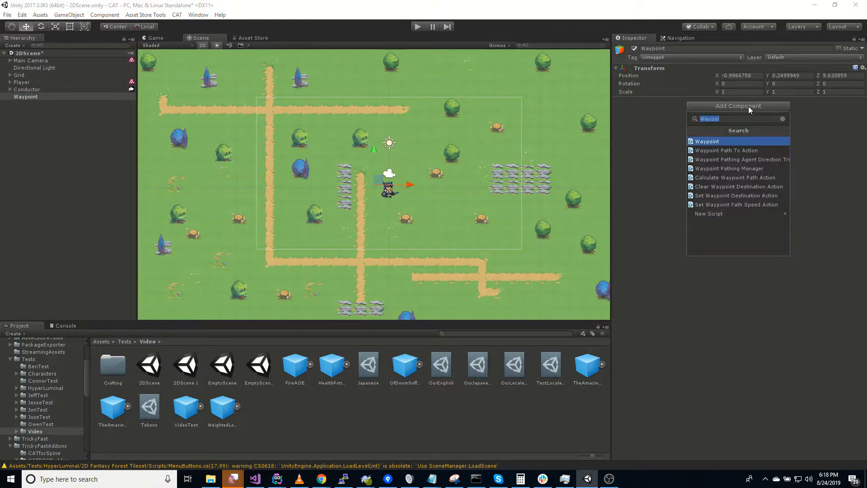
{"action": "left_click", "coordinate": [708, 141]}
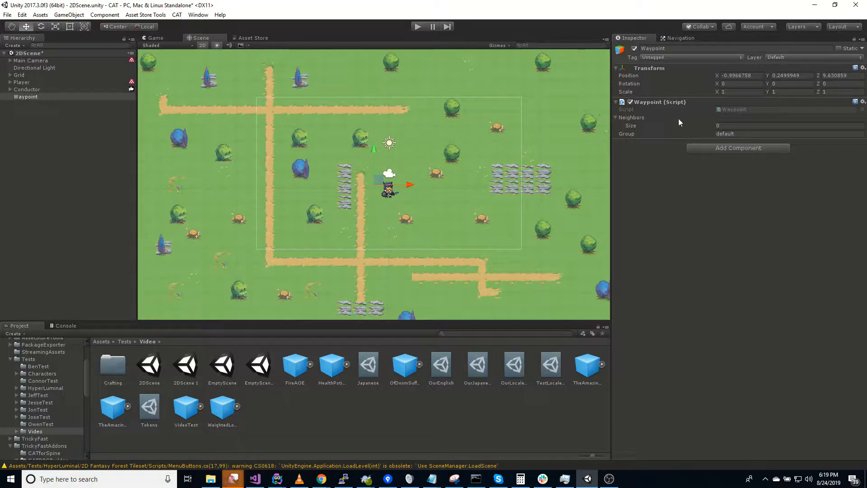
Place the first Waypoint by the player and duplicate it into Waypoints (1)–(5) down the path and bends
{"action": "left_click_drag", "start_coordinate": [377, 179], "coordinate": [364, 172]}
{"action": "left_click", "coordinate": [45, 96]}
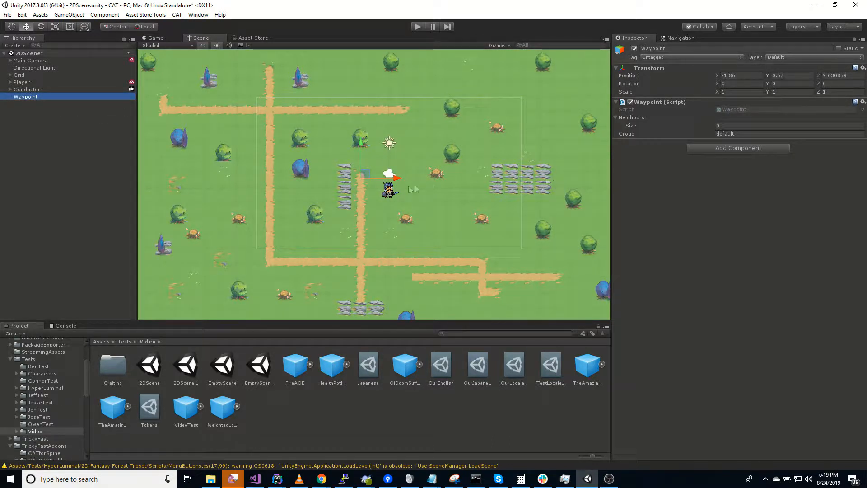
{"action": "left_click", "coordinate": [368, 174]}
{"action": "key", "text": "ctrl+d"}
{"action": "left_click_drag", "start_coordinate": [370, 191], "coordinate": [366, 261]}
{"action": "key", "text": "ctrl+d"}
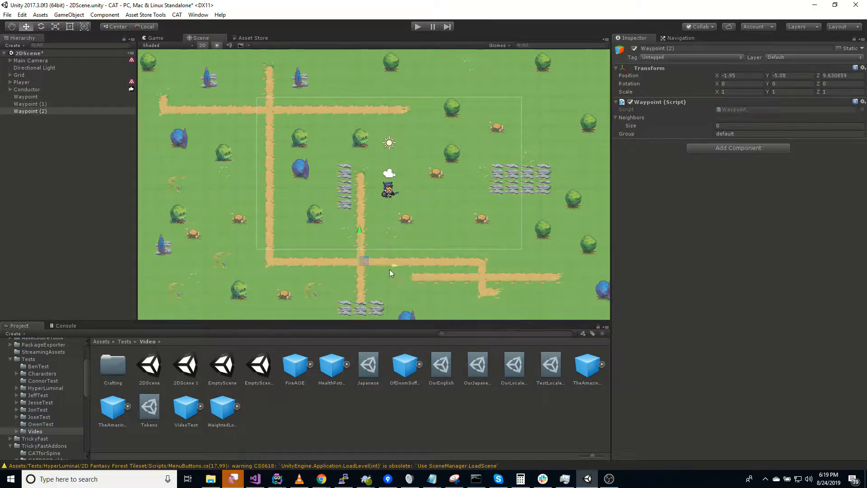
{"action": "key", "text": "ctrl+d"}
{"action": "left_click_drag", "start_coordinate": [370, 266], "coordinate": [369, 294]}
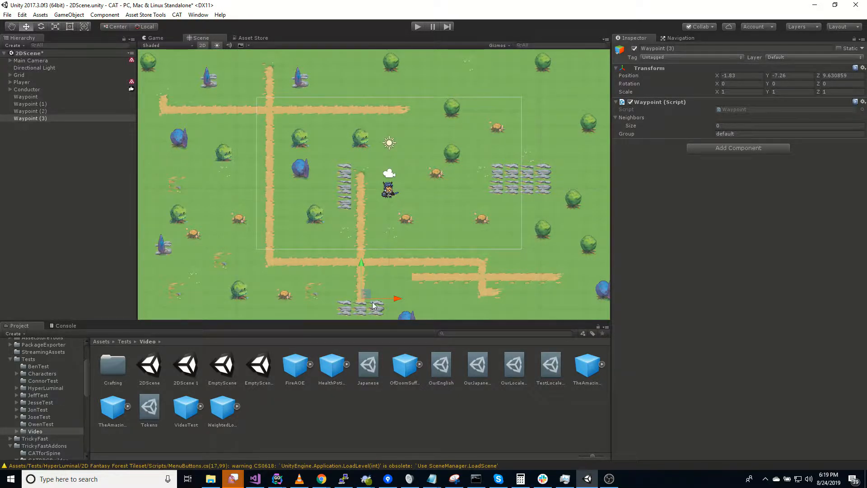
{"action": "key", "text": "ctrl+d"}
{"action": "left_click_drag", "start_coordinate": [369, 297], "coordinate": [489, 261]}
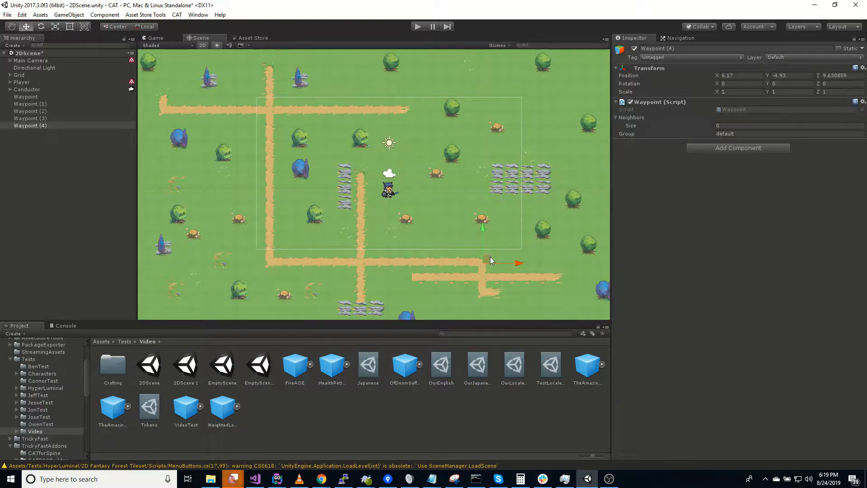
{"action": "key", "text": "ctrl+d"}
{"action": "left_click_drag", "start_coordinate": [490, 262], "coordinate": [277, 259]}
{"action": "key", "text": "ctrl+d"}
{"action": "key", "text": "ctrl+d"}
{"action": "key", "text": "ctrl+d"}
{"action": "key", "text": "ctrl+d"}
{"action": "key", "text": "ctrl+d"}
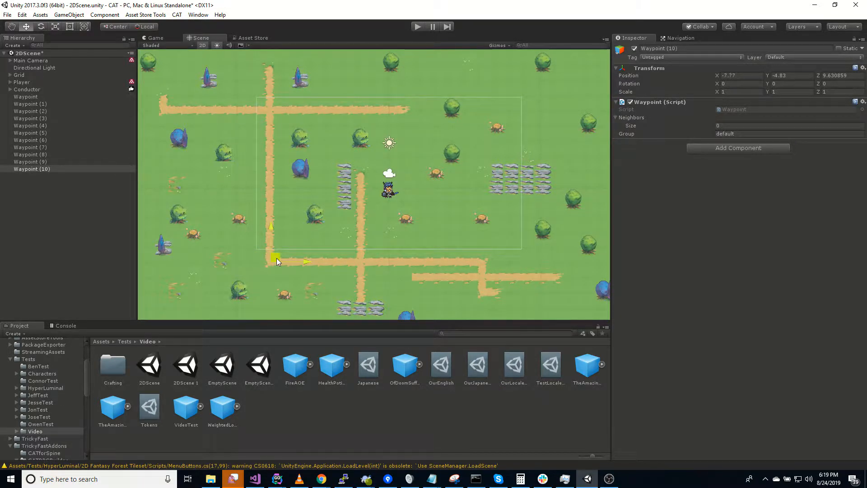
Position Waypoints (10)–(15) at the upper junctions, then select every waypoint from Waypoint to Waypoint (15)
{"action": "left_click_drag", "start_coordinate": [277, 259], "coordinate": [274, 106]}
{"action": "left_click", "coordinate": [43, 103]}
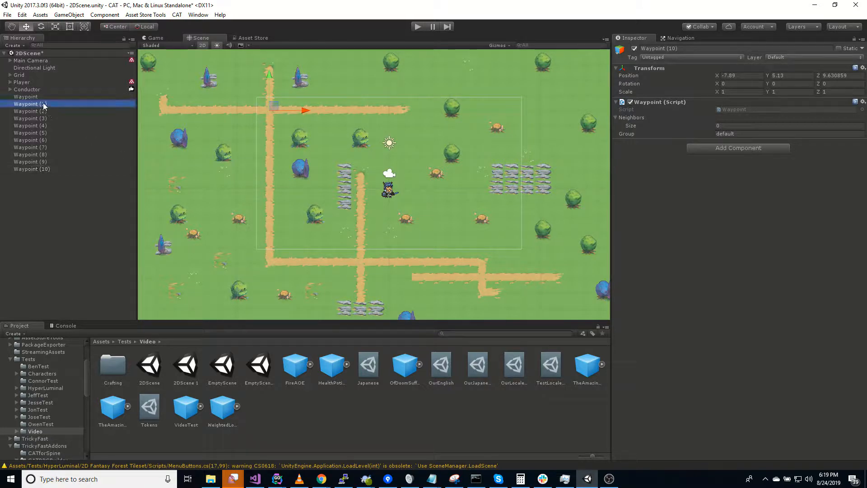
{"action": "key", "text": "Down"}
{"action": "key", "text": "Down"}
{"action": "key", "text": "Down"}
{"action": "key", "text": "Down"}
{"action": "key", "text": "Down"}
{"action": "key", "text": "Down"}
{"action": "key", "text": "Down"}
{"action": "key", "text": "Down"}
{"action": "key", "text": "Down"}
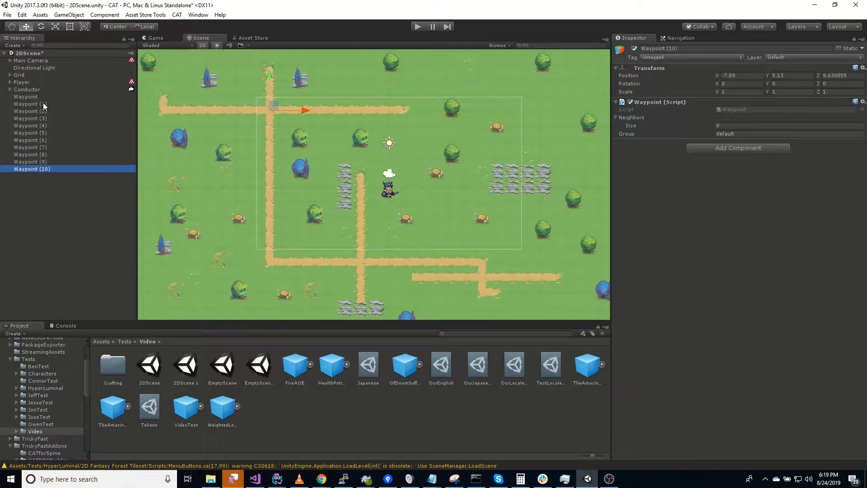
{"action": "key", "text": "ctrl+d"}
{"action": "left_click_drag", "start_coordinate": [273, 106], "coordinate": [169, 94]}
{"action": "key", "text": "ctrl+d"}
{"action": "key", "text": "ctrl+d"}
{"action": "key", "text": "ctrl+d"}
{"action": "left_click_drag", "start_coordinate": [247, 72], "coordinate": [407, 105]}
{"action": "key", "text": "ctrl+d"}
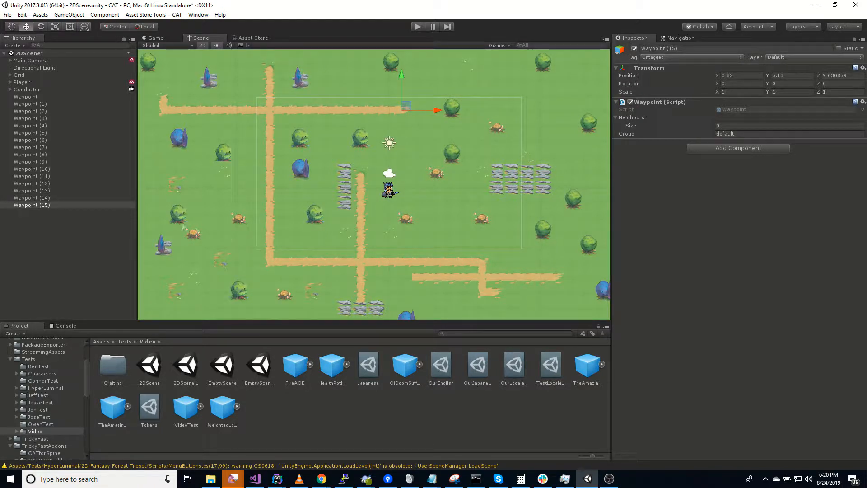
{"action": "left_click", "coordinate": [26, 96], "text": "shift"}
Compare waypoint positions by selecting Waypoint, Waypoint (1), (2) and (15) in turn
{"action": "left_click", "coordinate": [50, 97]}
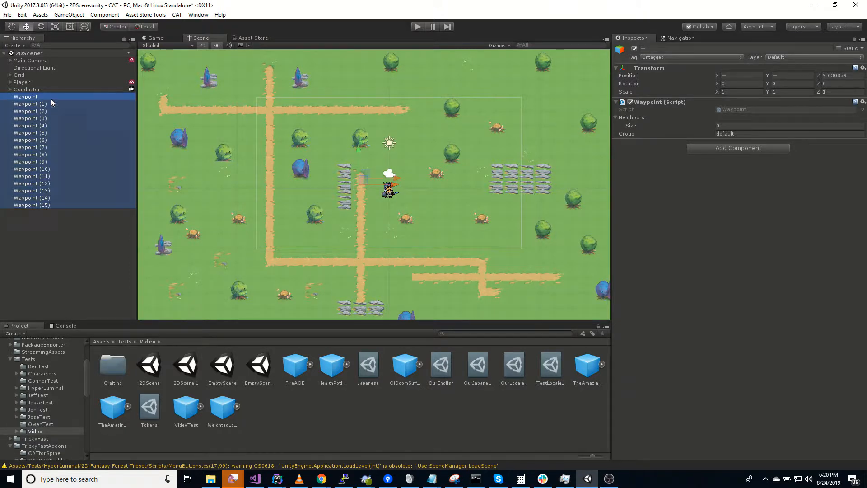
{"action": "left_click", "coordinate": [53, 111]}
{"action": "left_click", "coordinate": [66, 197]}
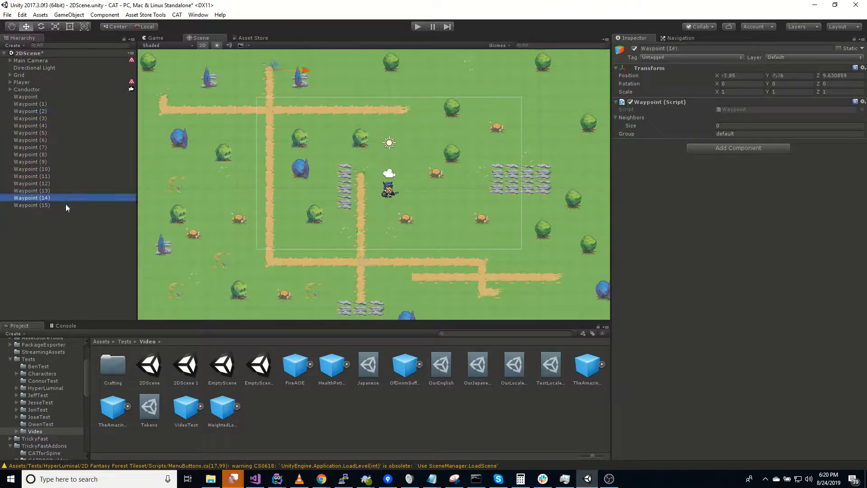
{"action": "left_click", "coordinate": [66, 204]}
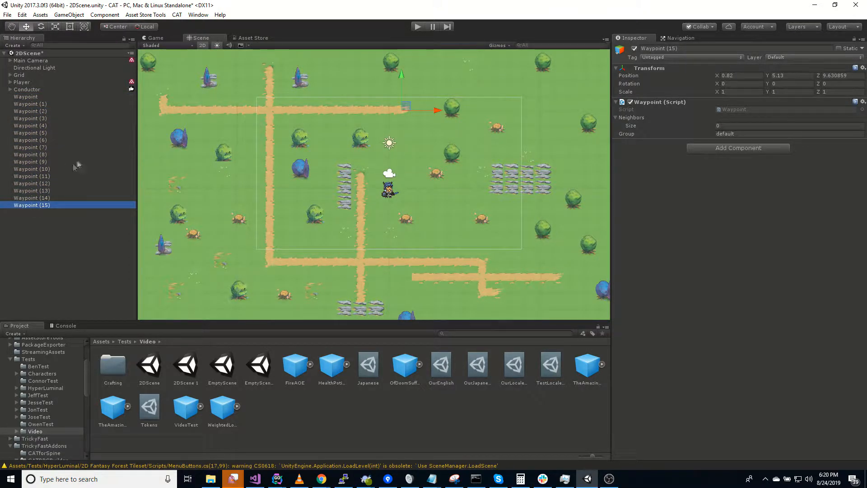
{"action": "left_click", "coordinate": [42, 96]}
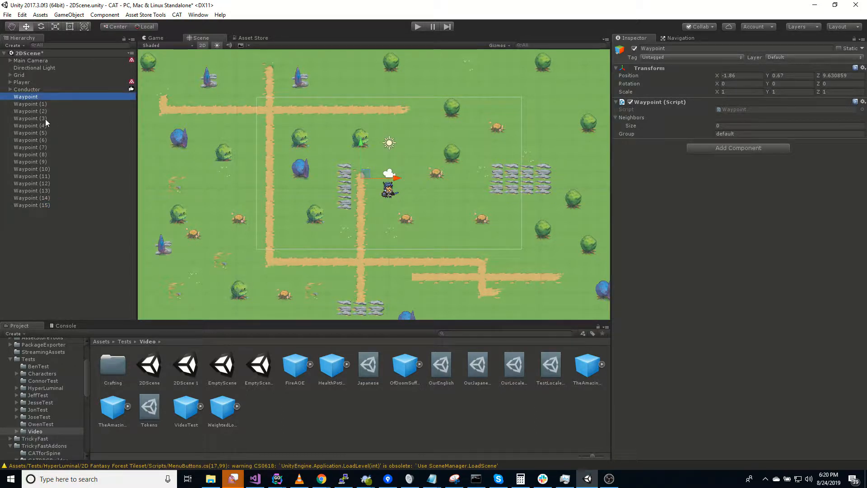
{"action": "left_click", "coordinate": [42, 104]}
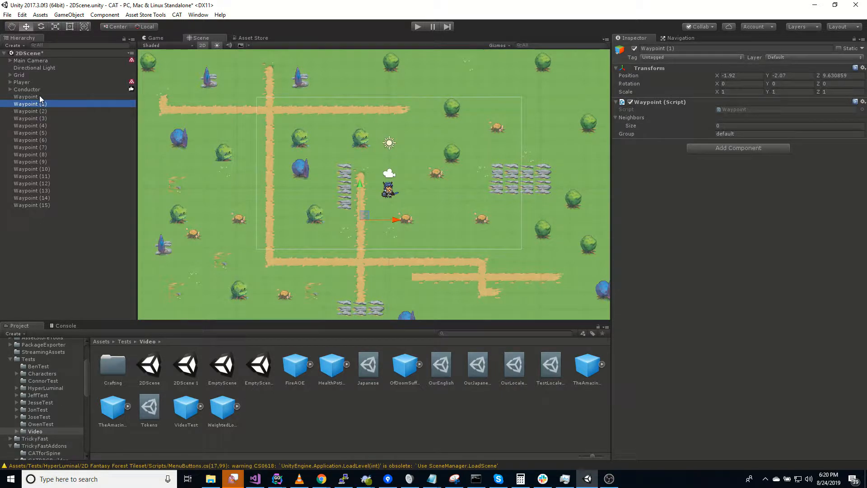
{"action": "left_click", "coordinate": [39, 97]}
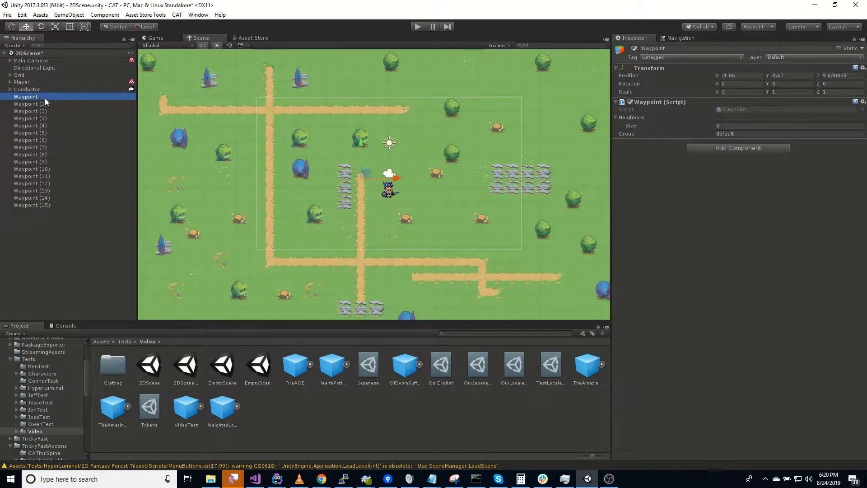
{"action": "left_click", "coordinate": [37, 104]}
{"action": "left_click", "coordinate": [37, 97]}
{"action": "left_click", "coordinate": [49, 104]}
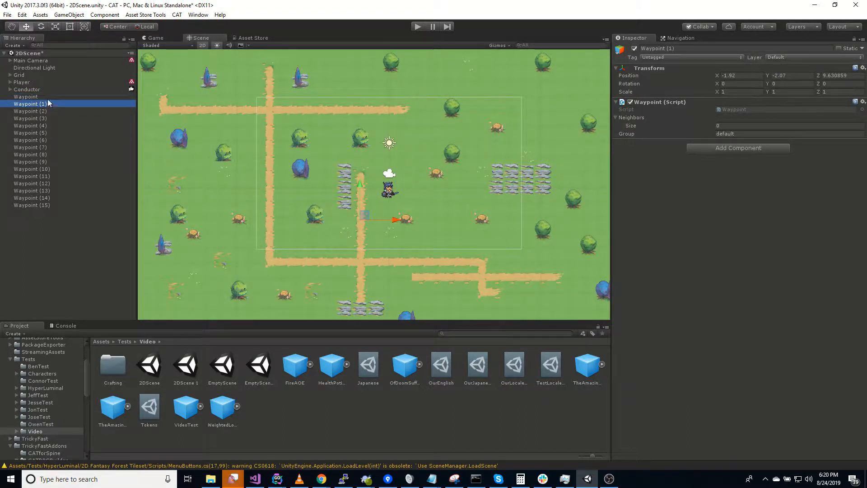
{"action": "left_click", "coordinate": [47, 98]}
Give Waypoint one neighbor slot and assign Waypoint (1) to it
{"action": "left_click", "coordinate": [723, 126]}
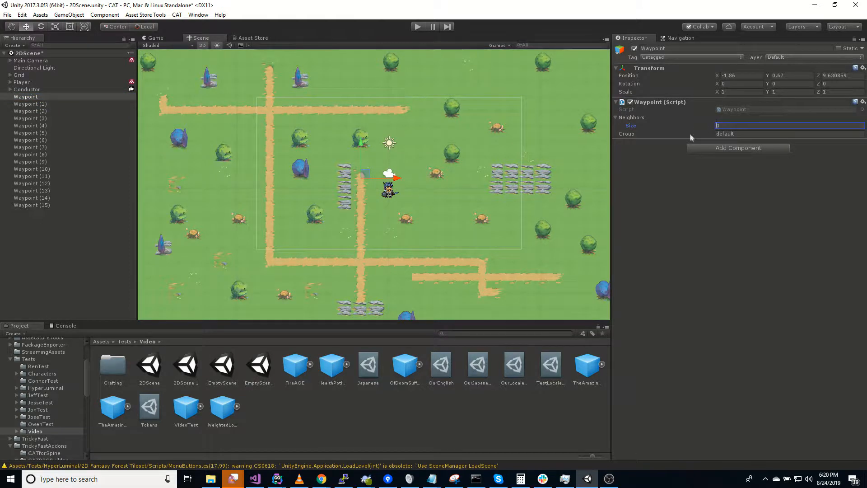
{"action": "type", "text": "1"}
{"action": "key", "text": "Return"}
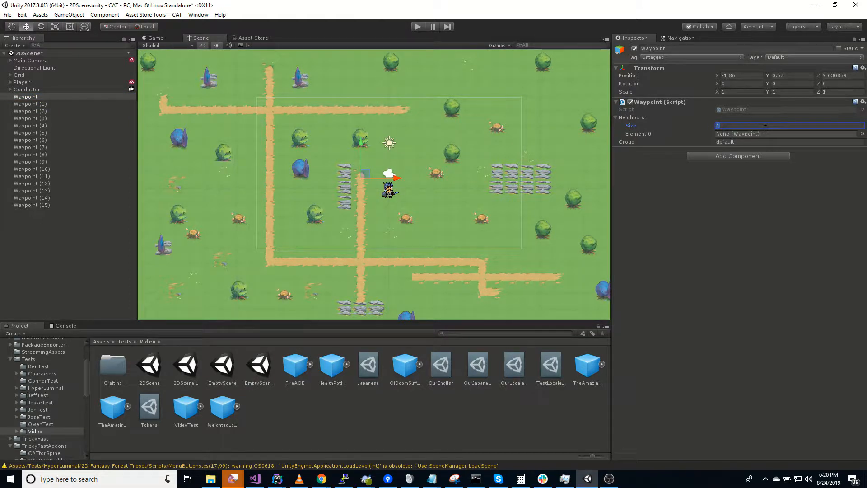
{"action": "left_click_drag", "start_coordinate": [42, 104], "coordinate": [768, 134]}
Give Waypoint (1) two neighbors: Waypoint and Waypoint (2)
{"action": "left_click", "coordinate": [42, 104]}
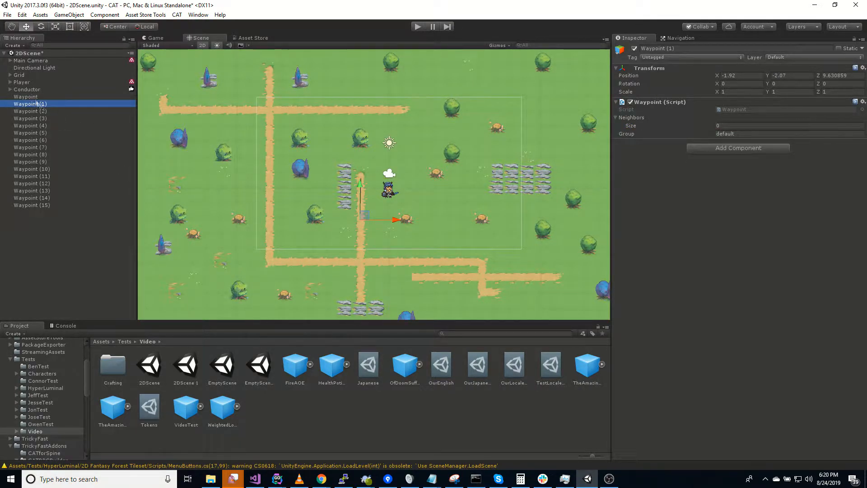
{"action": "left_click", "coordinate": [703, 126]}
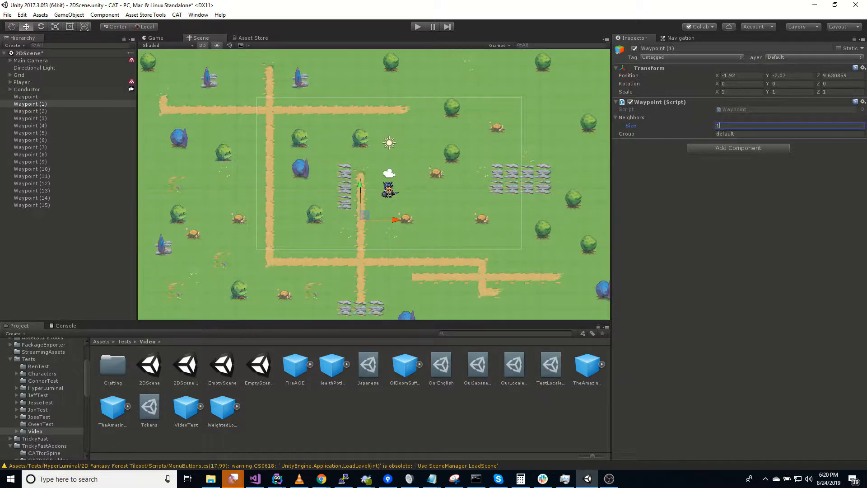
{"action": "key", "text": "Return"}
{"action": "left_click_drag", "start_coordinate": [46, 98], "coordinate": [744, 137]}
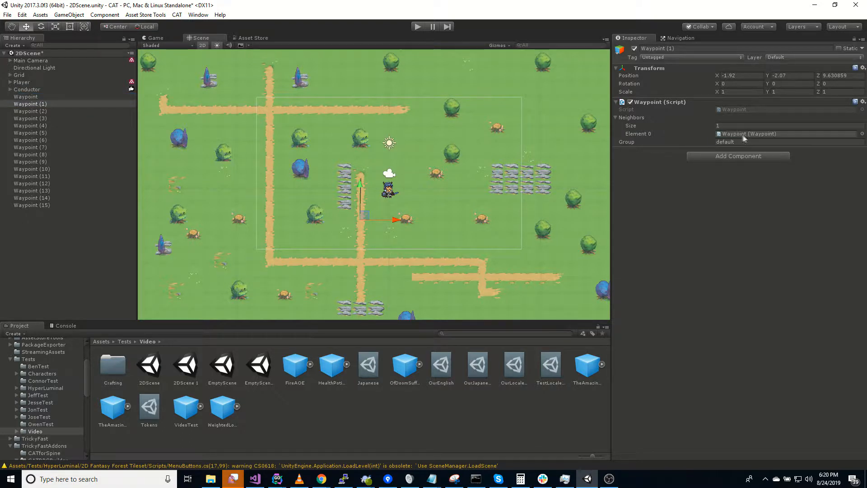
{"action": "left_click", "coordinate": [43, 112]}
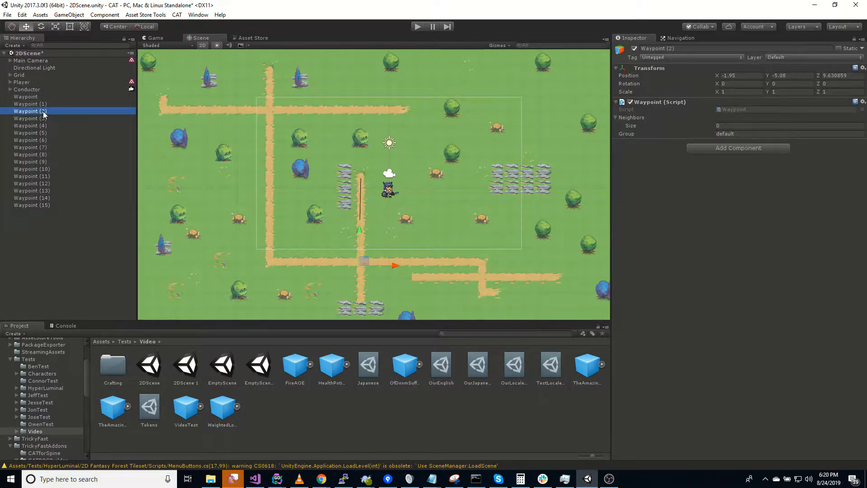
{"action": "left_click", "coordinate": [31, 104]}
{"action": "left_click", "coordinate": [741, 125]}
{"action": "type", "text": "2"}
{"action": "key", "text": "Return"}
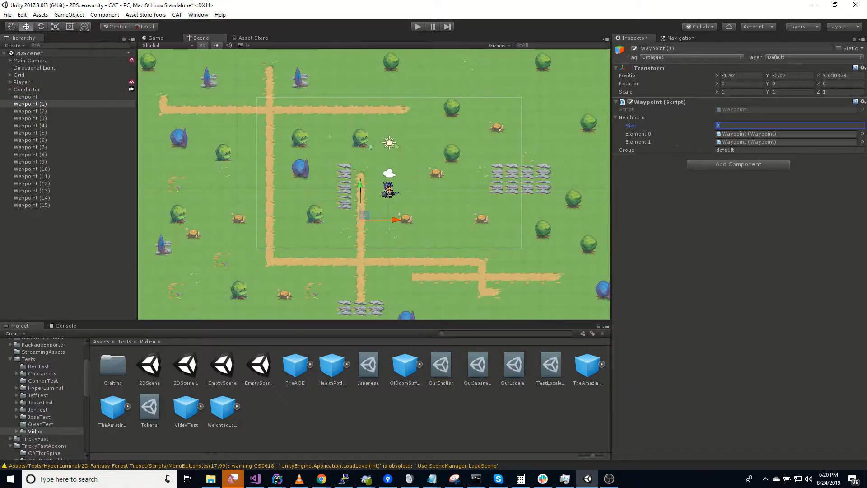
{"action": "left_click_drag", "start_coordinate": [30, 111], "coordinate": [745, 142]}
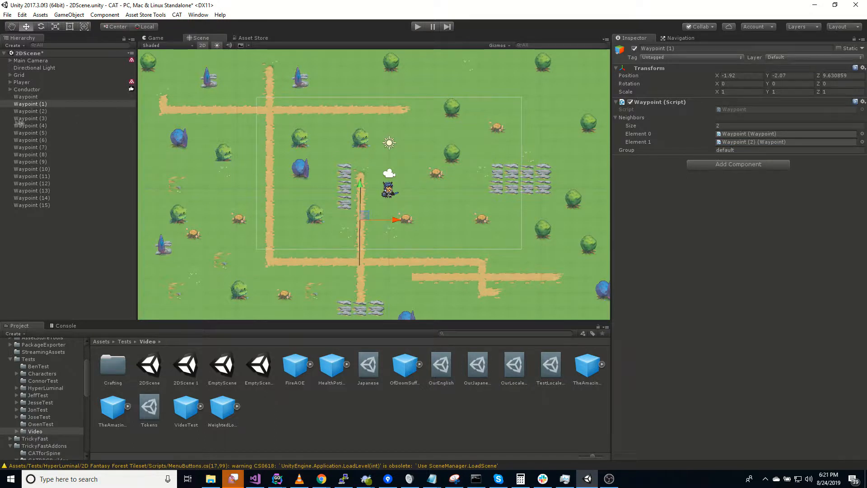
Set Waypoint (2)'s Neighbors Size to 4 with Waypoint (1) first, and lock the Inspector
{"action": "left_click", "coordinate": [46, 111]}
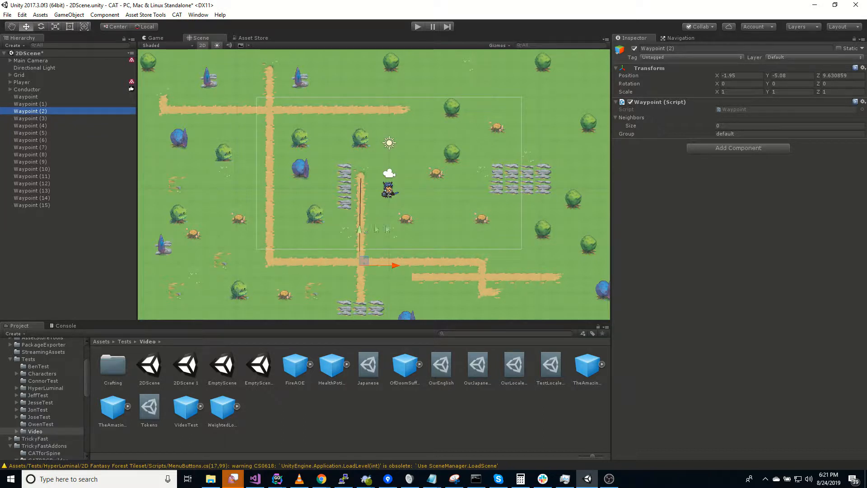
{"action": "left_click", "coordinate": [721, 125]}
{"action": "type", "text": "4"}
{"action": "key", "text": "Return"}
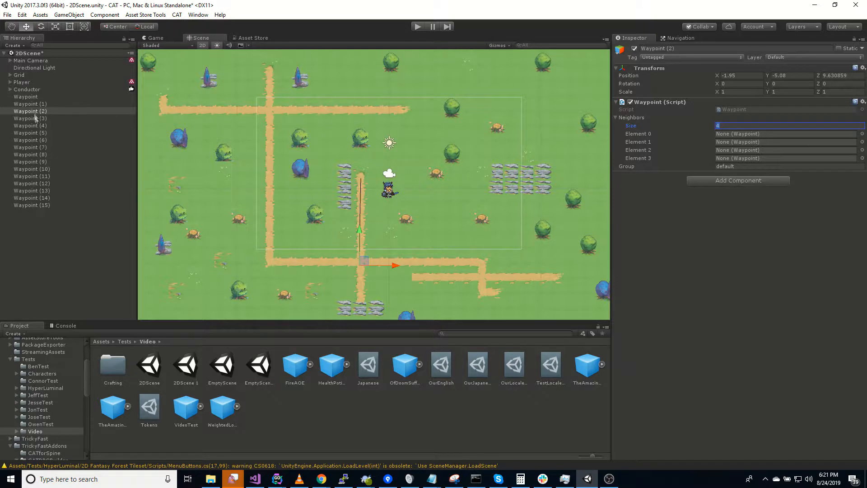
{"action": "left_click_drag", "start_coordinate": [33, 105], "coordinate": [741, 134]}
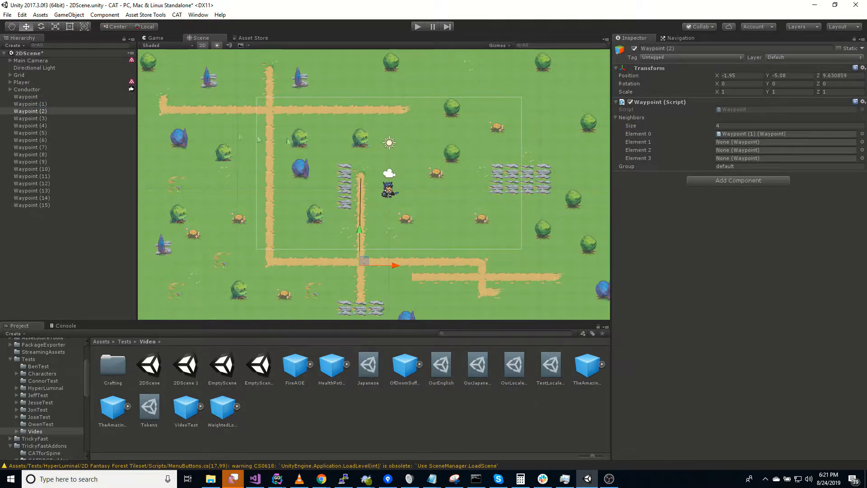
{"action": "left_click", "coordinate": [39, 119]}
{"action": "left_click", "coordinate": [39, 113]}
{"action": "left_click", "coordinate": [855, 39]}
Add Waypoints (3), (4) and (11) as Waypoint (2)'s remaining neighbors
{"action": "left_click", "coordinate": [29, 119]}
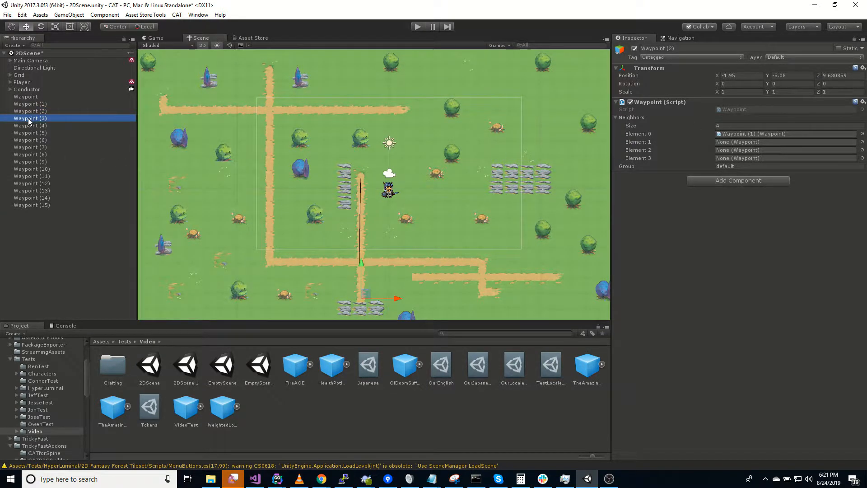
{"action": "left_click_drag", "start_coordinate": [37, 119], "coordinate": [748, 144]}
{"action": "left_click", "coordinate": [39, 125]}
{"action": "left_click_drag", "start_coordinate": [32, 126], "coordinate": [786, 151]}
{"action": "left_click", "coordinate": [48, 170]}
{"action": "left_click", "coordinate": [45, 177]}
{"action": "left_click_drag", "start_coordinate": [21, 176], "coordinate": [744, 158]}
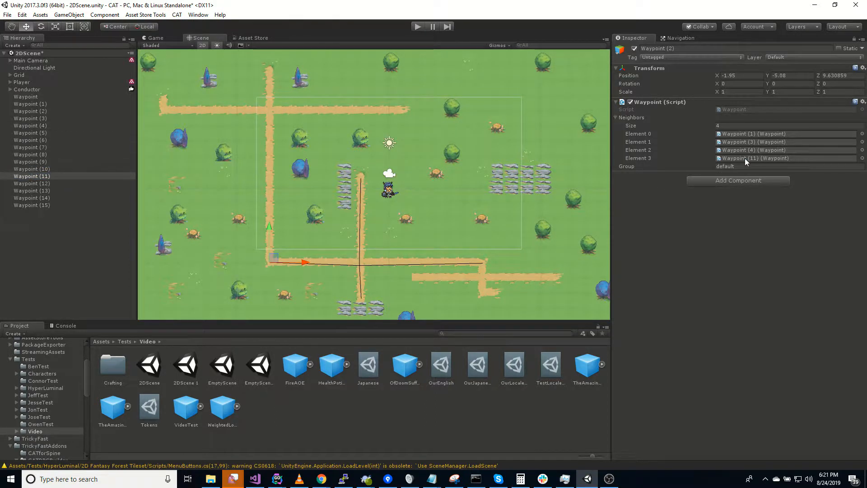
{"action": "left_click", "coordinate": [44, 111]}
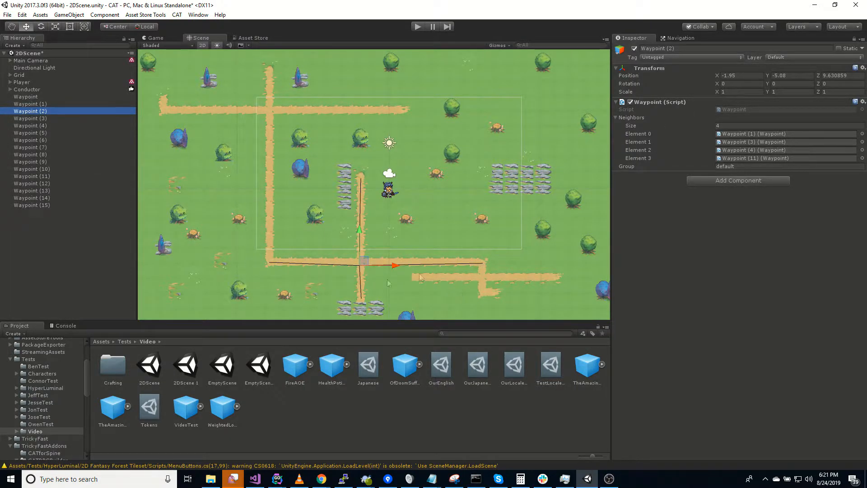
Nudge Waypoint (2) and Waypoint (1) slightly to sit on the path
{"action": "scroll", "coordinate": [396, 279], "scroll_direction": "up", "scroll_amount": 4}
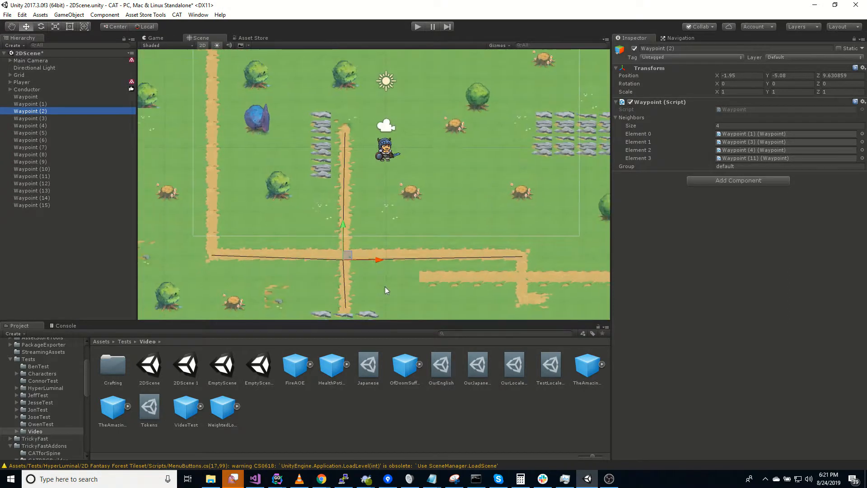
{"action": "left_click_drag", "start_coordinate": [347, 256], "coordinate": [348, 252]}
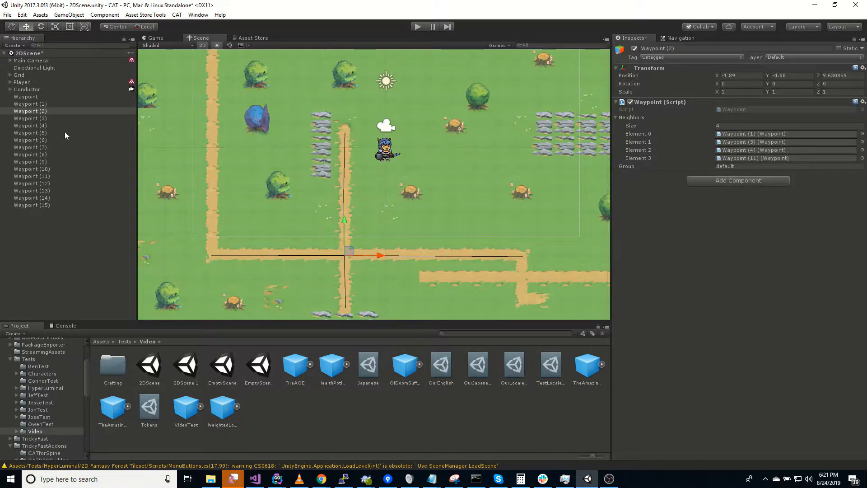
{"action": "left_click", "coordinate": [49, 104]}
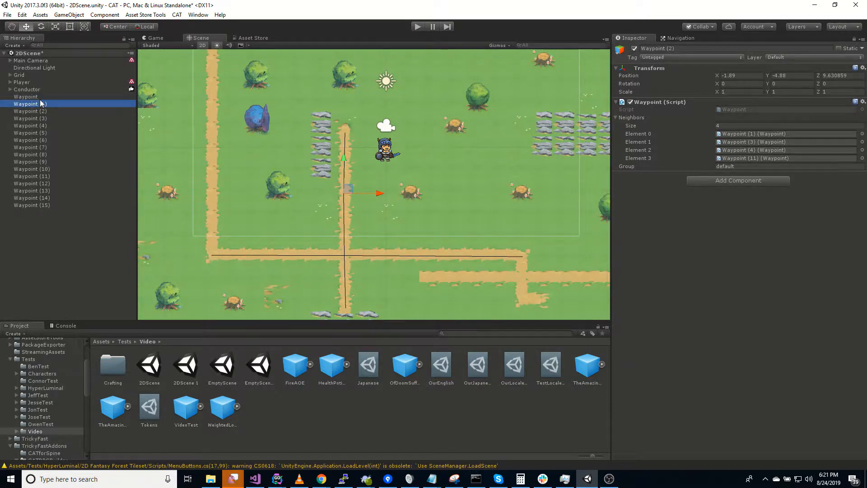
{"action": "left_click", "coordinate": [32, 97]}
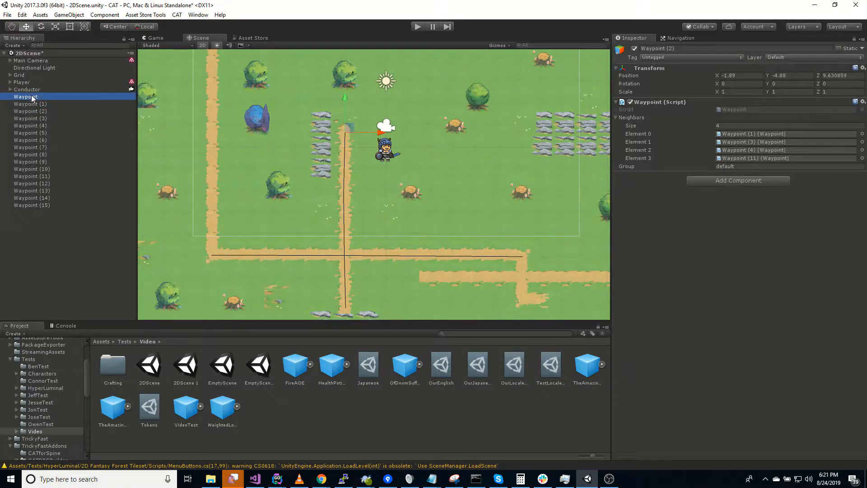
{"action": "left_click", "coordinate": [41, 106]}
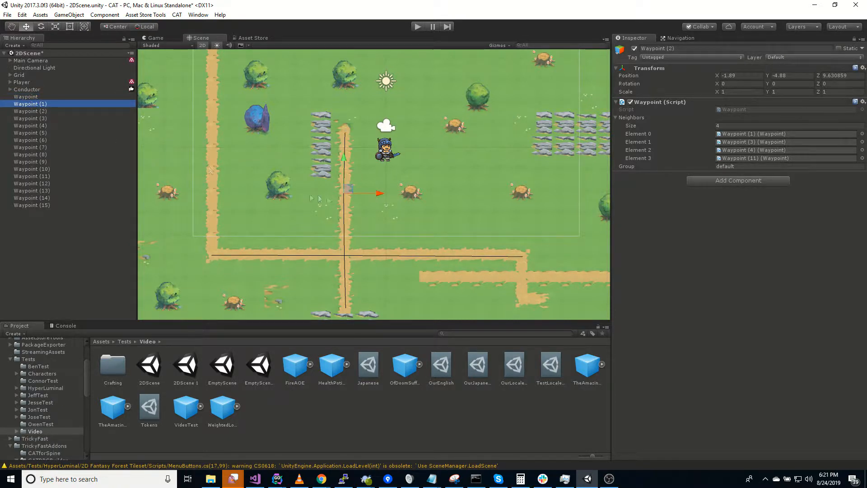
{"action": "mouse_move", "coordinate": [348, 189]}
{"action": "left_mouse_down"}
{"action": "mouse_move", "coordinate": [383, 191]}
{"action": "mouse_move", "coordinate": [348, 188]}
{"action": "left_mouse_up"}
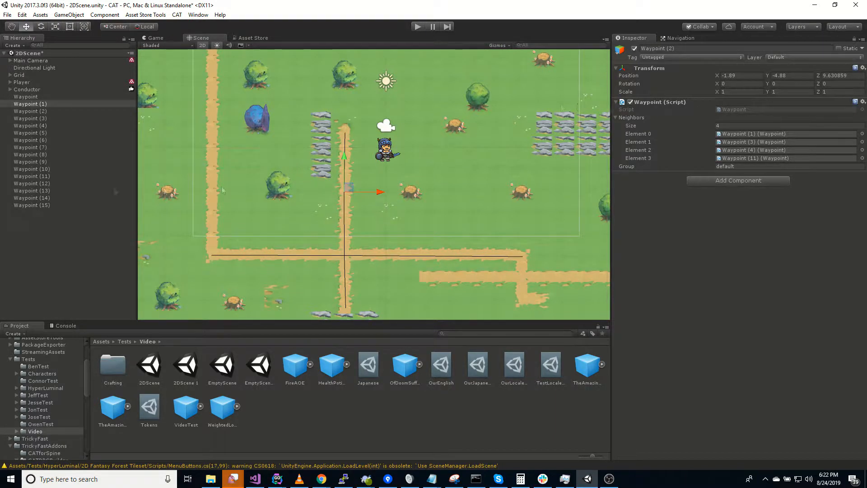
Give Waypoint (3) one neighbor slot holding Waypoint (2)
{"action": "left_click", "coordinate": [45, 119]}
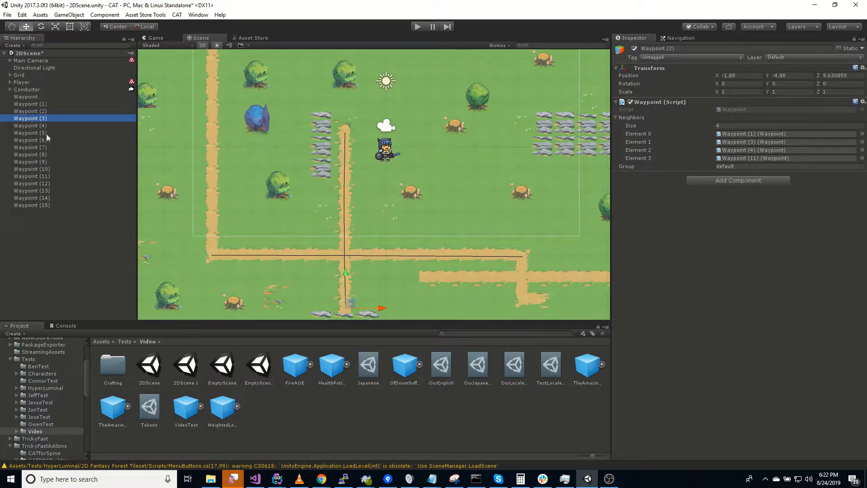
{"action": "left_click", "coordinate": [48, 113]}
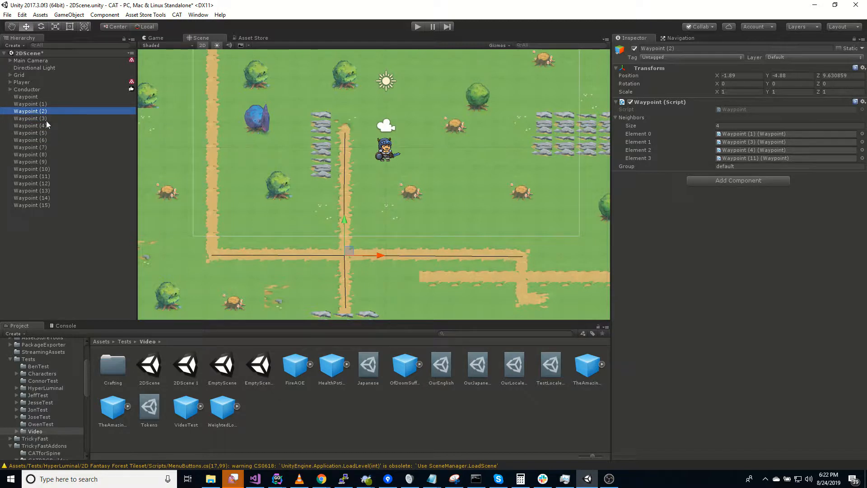
{"action": "left_click", "coordinate": [46, 119]}
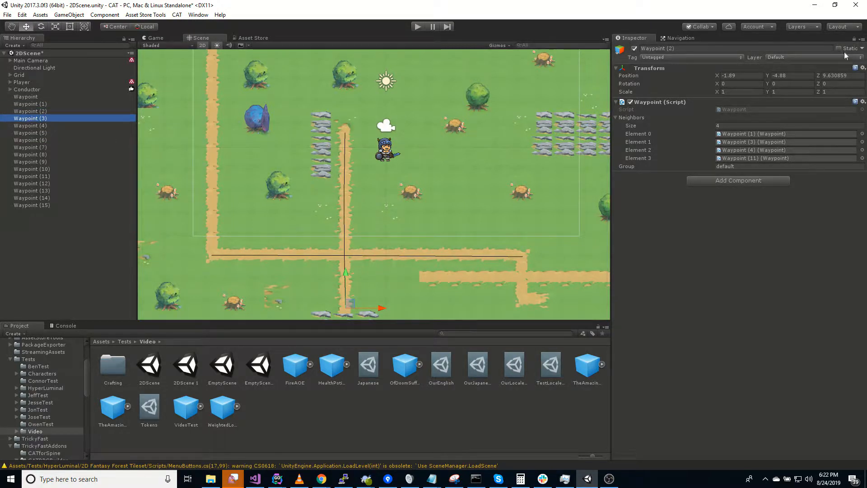
{"action": "left_click", "coordinate": [855, 40]}
{"action": "left_click", "coordinate": [854, 40]}
{"action": "left_click", "coordinate": [657, 125]}
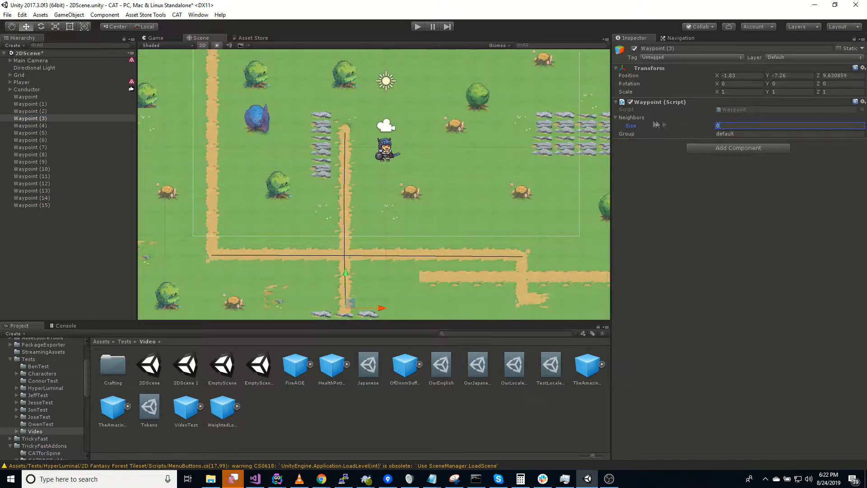
{"action": "type", "text": "1"}
{"action": "key", "text": "Return"}
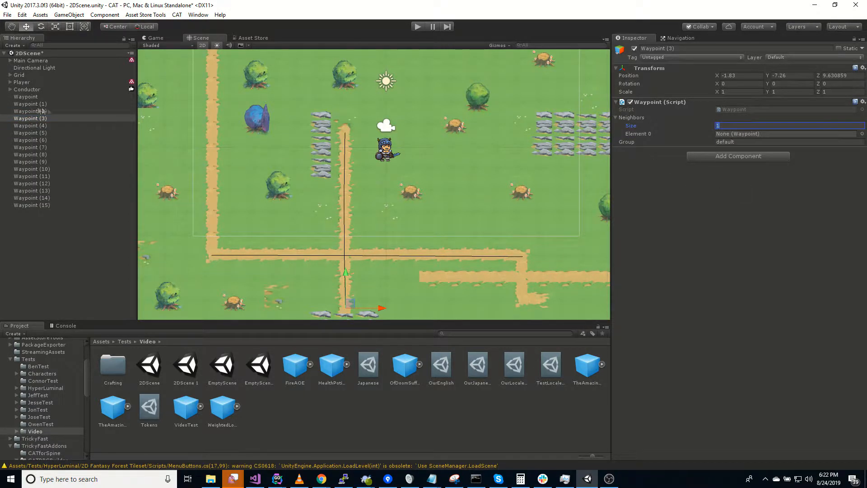
{"action": "left_click_drag", "start_coordinate": [31, 111], "coordinate": [750, 134]}
Give Waypoint (4) two neighbors, Waypoint (2) and Waypoint (5)
{"action": "left_click", "coordinate": [36, 125]}
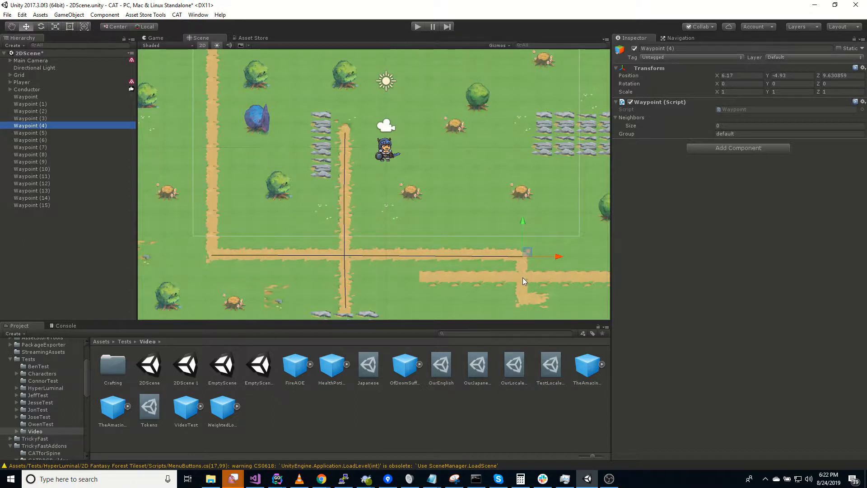
{"action": "left_click", "coordinate": [732, 125]}
{"action": "type", "text": "2"}
{"action": "key", "text": "Return"}
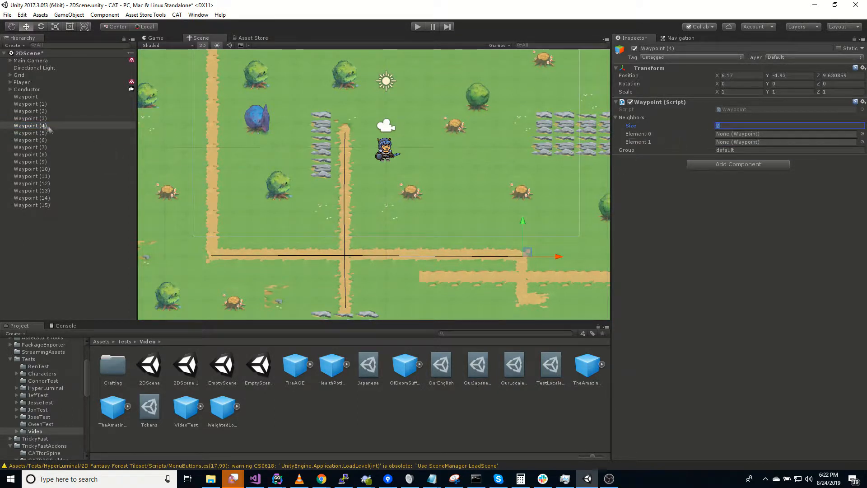
{"action": "left_click_drag", "start_coordinate": [34, 115], "coordinate": [723, 135]}
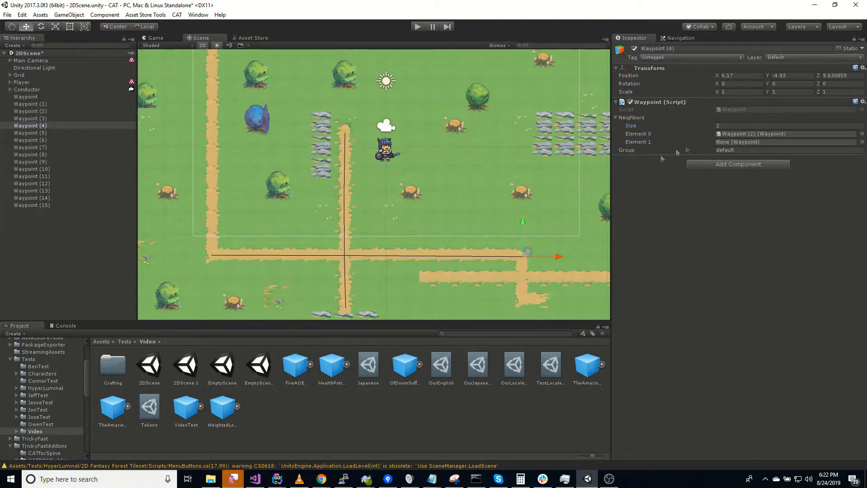
{"action": "left_click", "coordinate": [40, 135]}
{"action": "left_click", "coordinate": [40, 127]}
{"action": "left_click_drag", "start_coordinate": [26, 135], "coordinate": [741, 142]}
{"action": "left_click", "coordinate": [41, 133]}
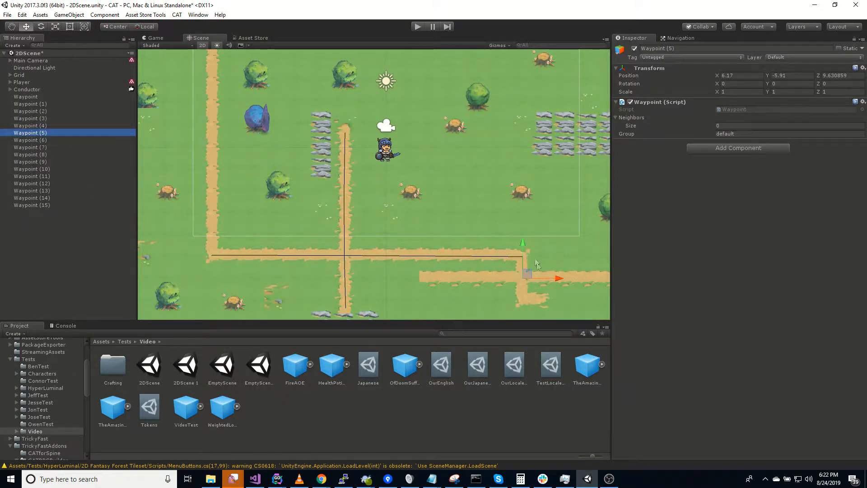
{"action": "middle_click_drag", "start_coordinate": [554, 296], "coordinate": [456, 281]}
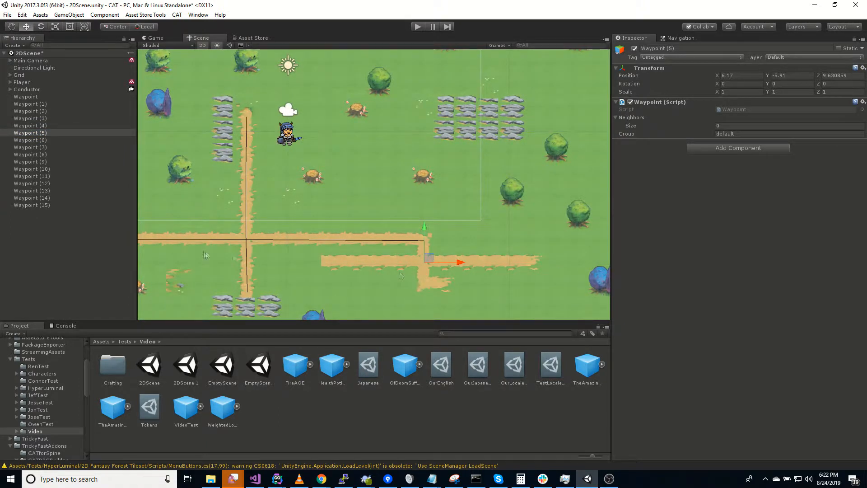
Give Waypoint (5) four neighbours: Waypoints (4), (6), (7) and (8)
{"action": "left_click", "coordinate": [677, 122]}
{"action": "type", "text": "4"}
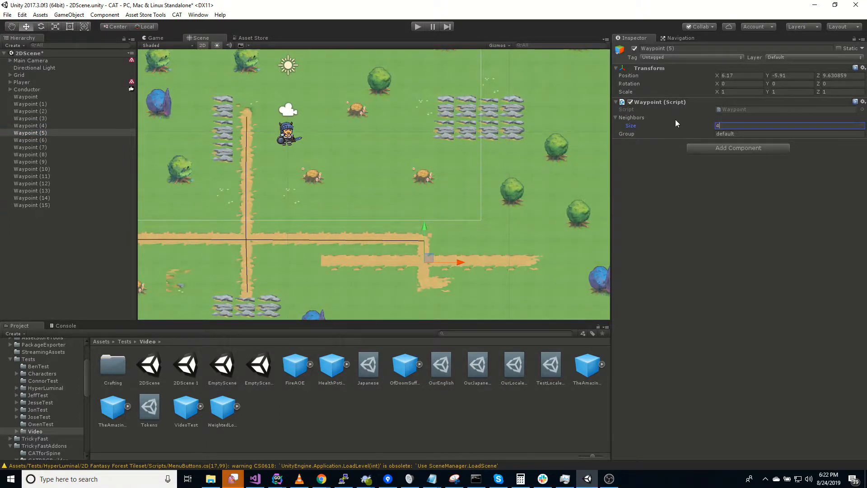
{"action": "key", "text": "Return"}
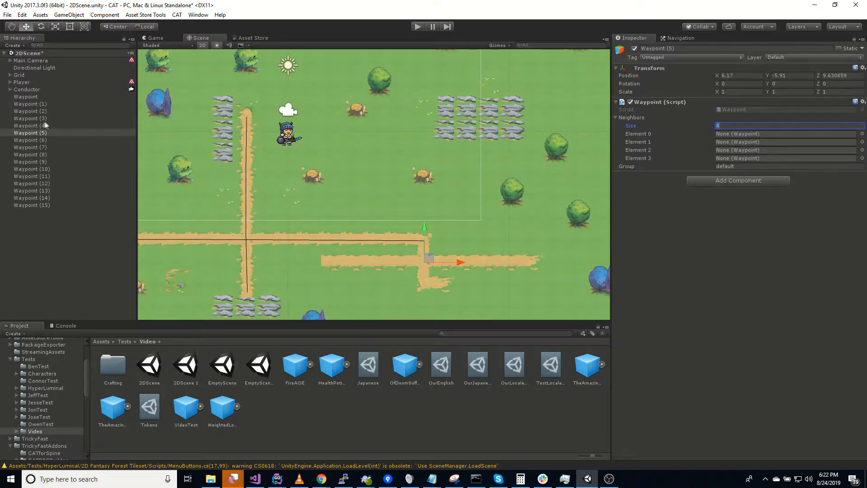
{"action": "left_click", "coordinate": [41, 126]}
{"action": "left_click", "coordinate": [38, 134]}
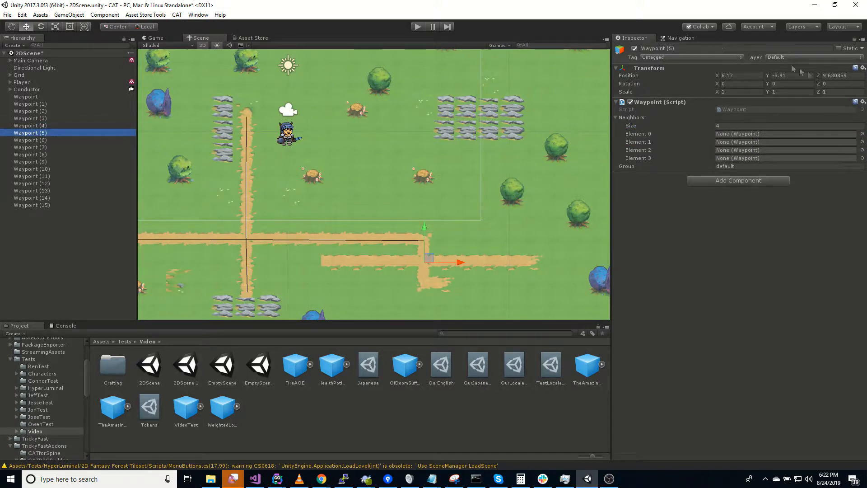
{"action": "left_click_drag", "start_coordinate": [30, 126], "coordinate": [750, 135]}
{"action": "left_click", "coordinate": [39, 141]}
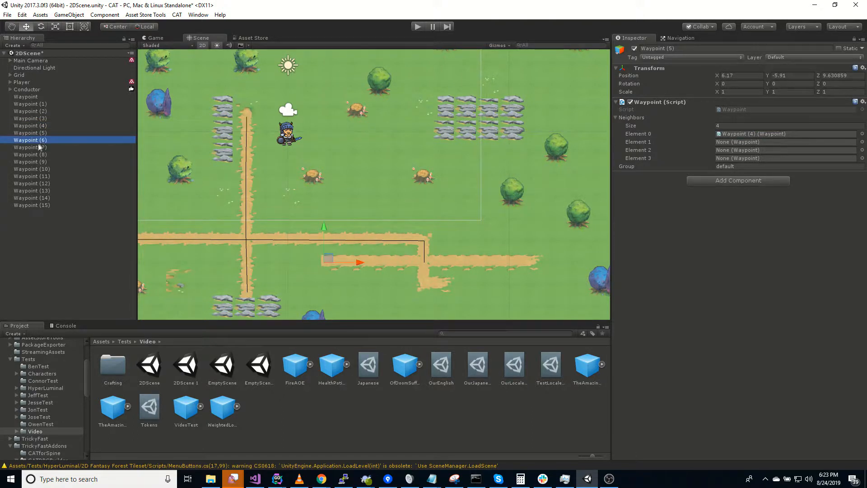
{"action": "left_click_drag", "start_coordinate": [27, 142], "coordinate": [750, 142]}
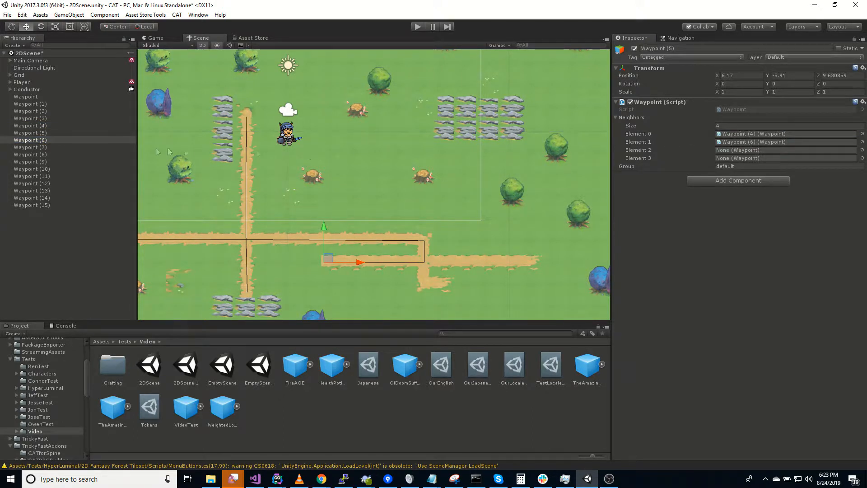
{"action": "left_click", "coordinate": [34, 147]}
{"action": "left_click_drag", "start_coordinate": [34, 152], "coordinate": [746, 150]}
{"action": "left_click", "coordinate": [45, 156]}
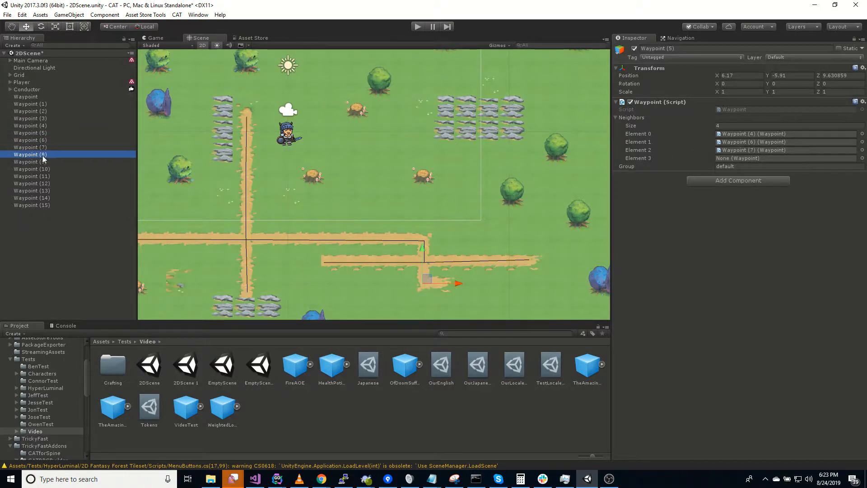
{"action": "left_click_drag", "start_coordinate": [40, 158], "coordinate": [740, 162]}
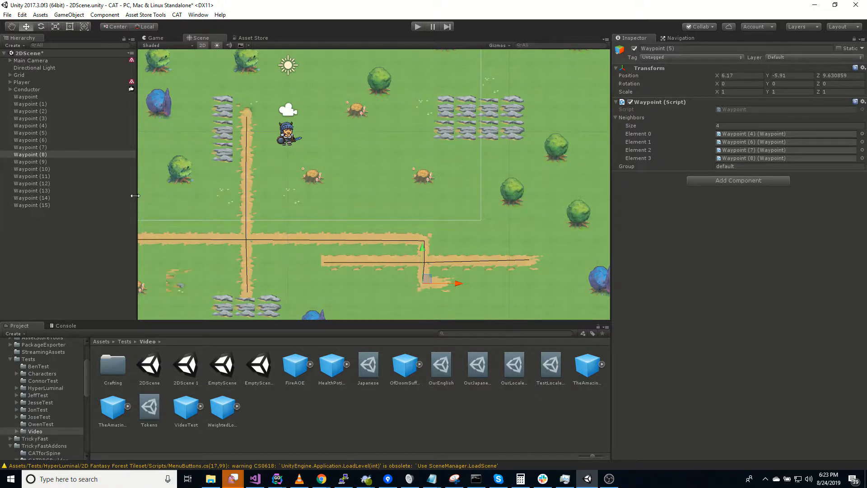
Link Waypoints (6) and (7) back to Waypoint (5) as their single neighbour
{"action": "left_click", "coordinate": [43, 140]}
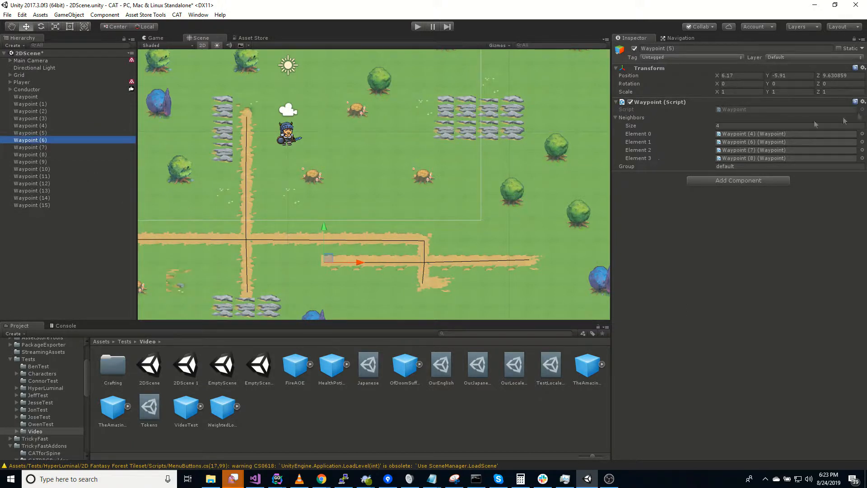
{"action": "left_click", "coordinate": [855, 40]}
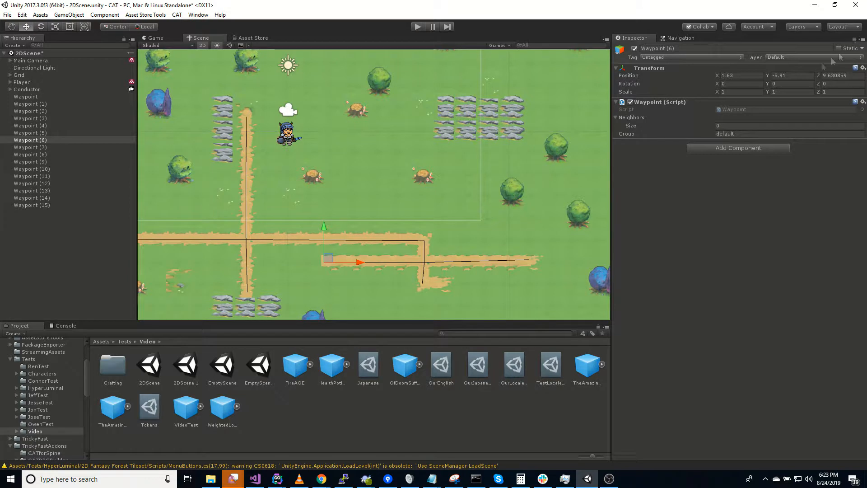
{"action": "left_click", "coordinate": [742, 125]}
{"action": "type", "text": "1"}
{"action": "key", "text": "Return"}
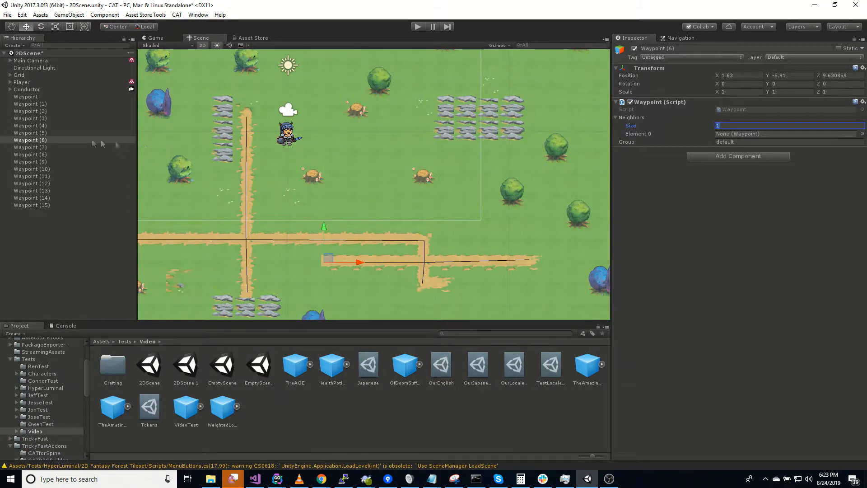
{"action": "left_click_drag", "start_coordinate": [30, 134], "coordinate": [741, 133]}
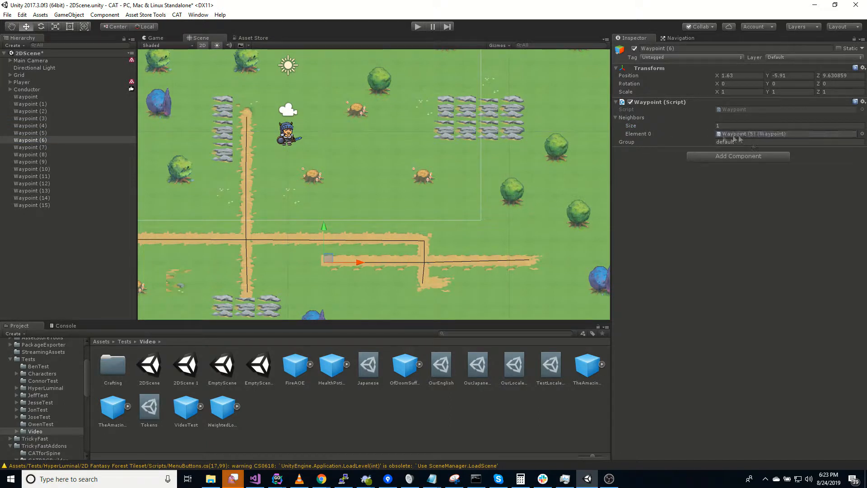
{"action": "left_click", "coordinate": [38, 148]}
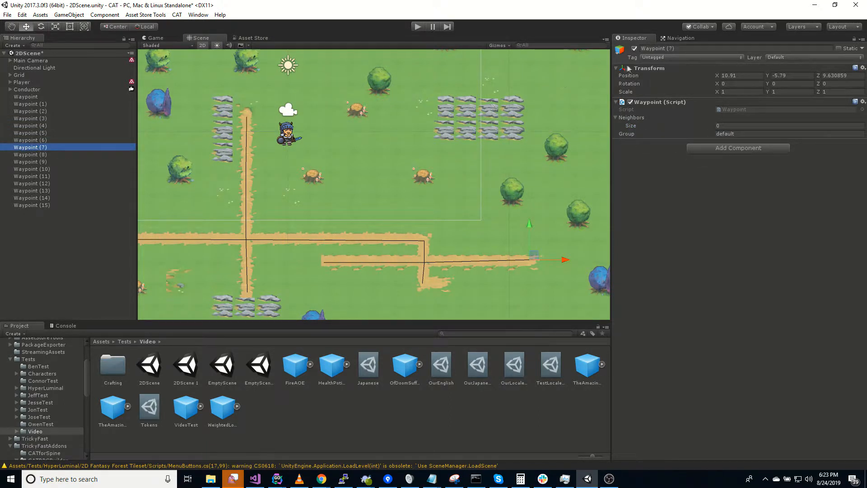
{"action": "left_click", "coordinate": [739, 125]}
{"action": "type", "text": "1"}
{"action": "key", "text": "Return"}
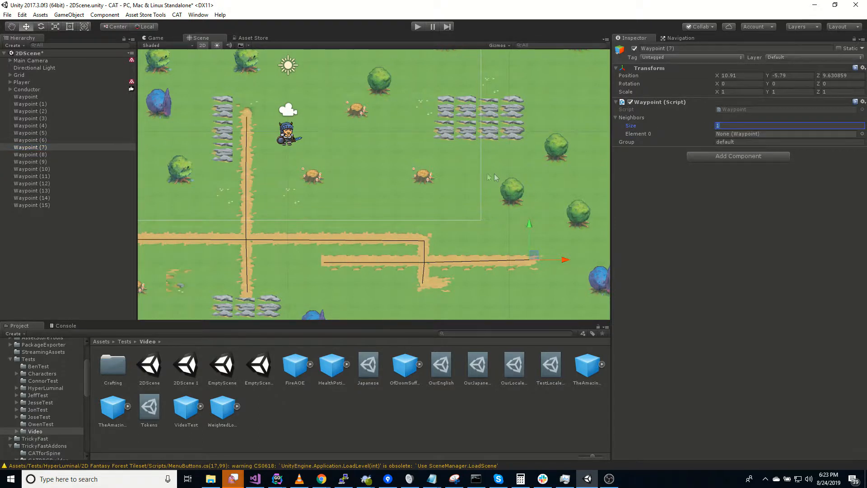
{"action": "left_click_drag", "start_coordinate": [32, 155], "coordinate": [728, 138]}
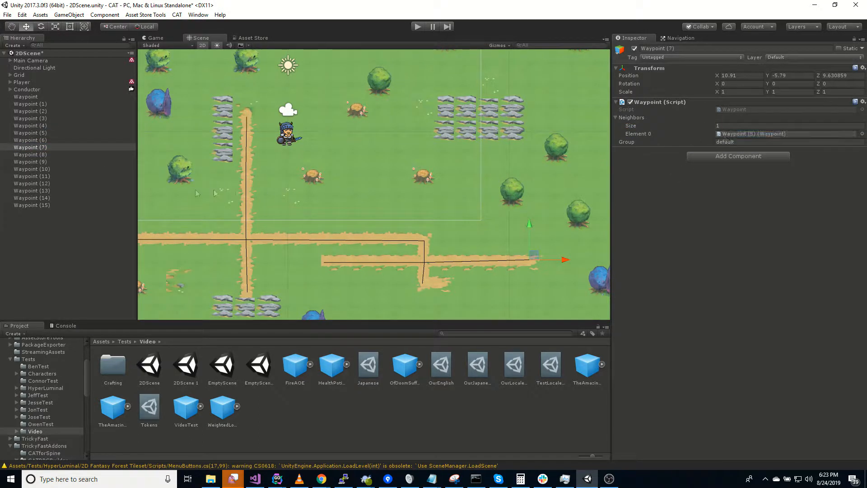
Give Waypoint (8) neighbours (5) and (9), and Waypoint (9) the neighbour (8)
{"action": "left_click", "coordinate": [44, 156]}
{"action": "left_click", "coordinate": [686, 123]}
{"action": "type", "text": "2"}
{"action": "key", "text": "Return"}
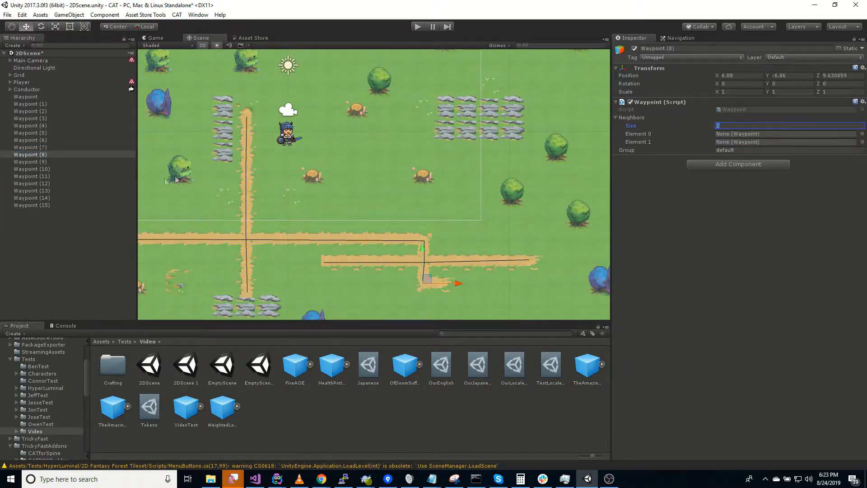
{"action": "left_click_drag", "start_coordinate": [43, 134], "coordinate": [747, 135]}
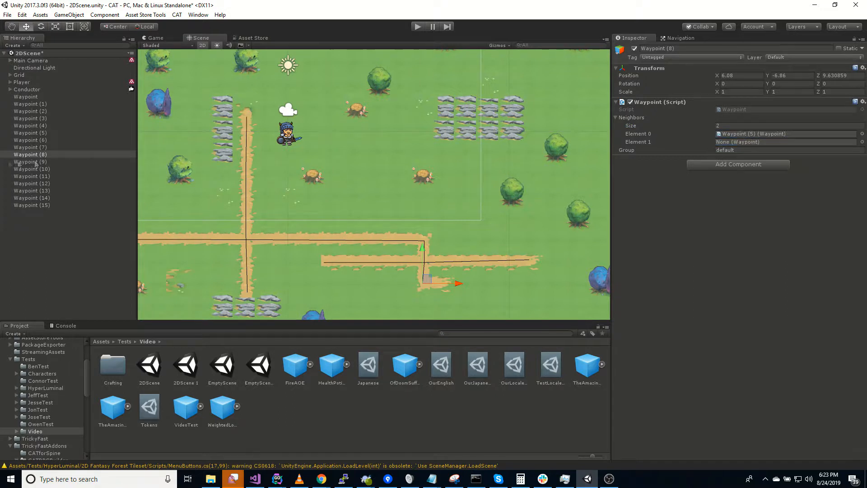
{"action": "left_click_drag", "start_coordinate": [34, 162], "coordinate": [784, 141]}
{"action": "left_click", "coordinate": [36, 162]}
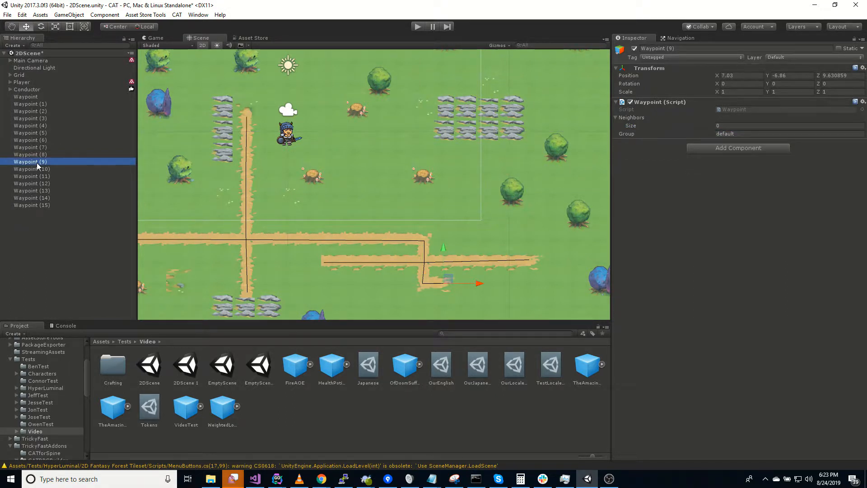
{"action": "left_click", "coordinate": [767, 126]}
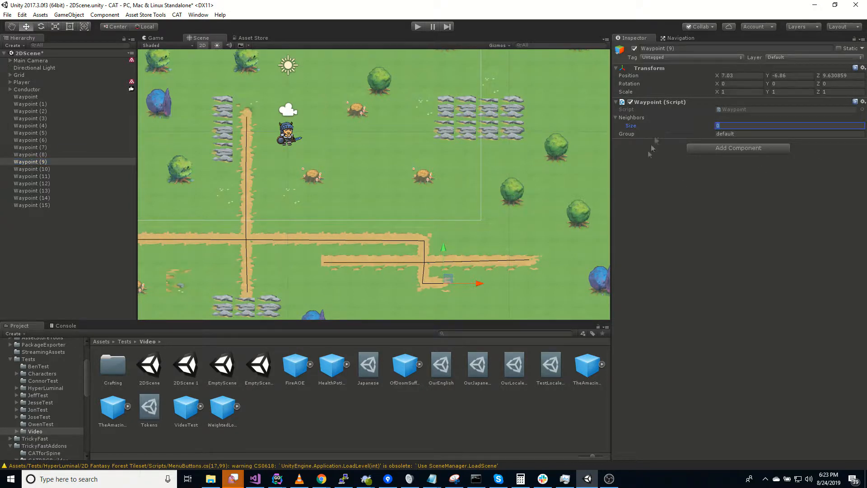
{"action": "type", "text": "1"}
{"action": "key", "text": "Return"}
{"action": "left_click_drag", "start_coordinate": [37, 155], "coordinate": [725, 135]}
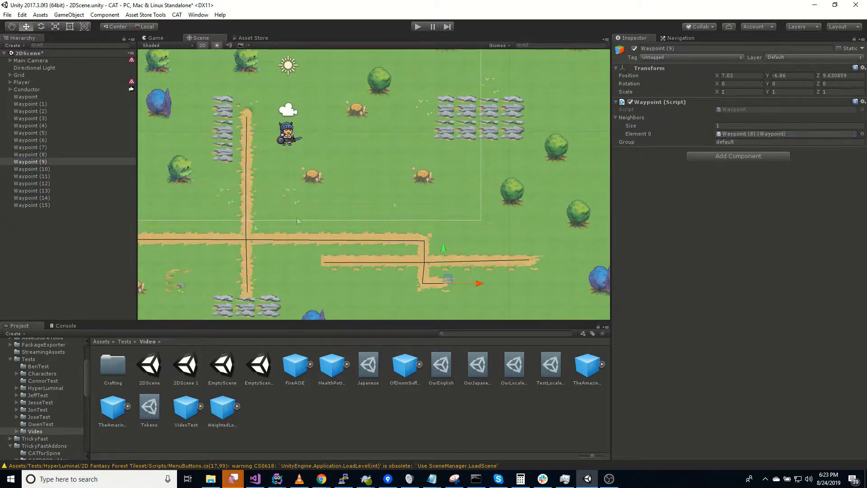
Give Waypoint (10) four neighbour slots, lock its Inspector, and add Waypoint (11) first
{"action": "left_click", "coordinate": [41, 169]}
{"action": "middle_click_drag", "start_coordinate": [284, 233], "coordinate": [440, 270]}
{"action": "scroll", "coordinate": [386, 264], "scroll_direction": "down", "scroll_amount": 3}
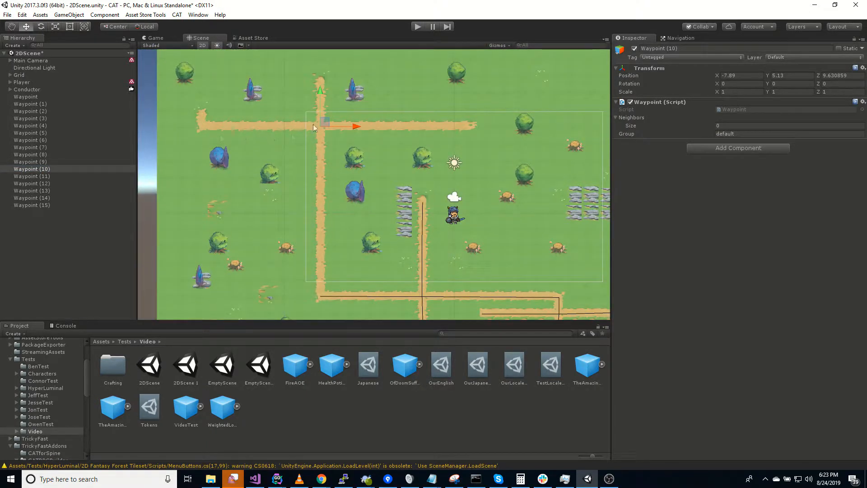
{"action": "left_click", "coordinate": [723, 125]}
{"action": "type", "text": "4"}
{"action": "key", "text": "Return"}
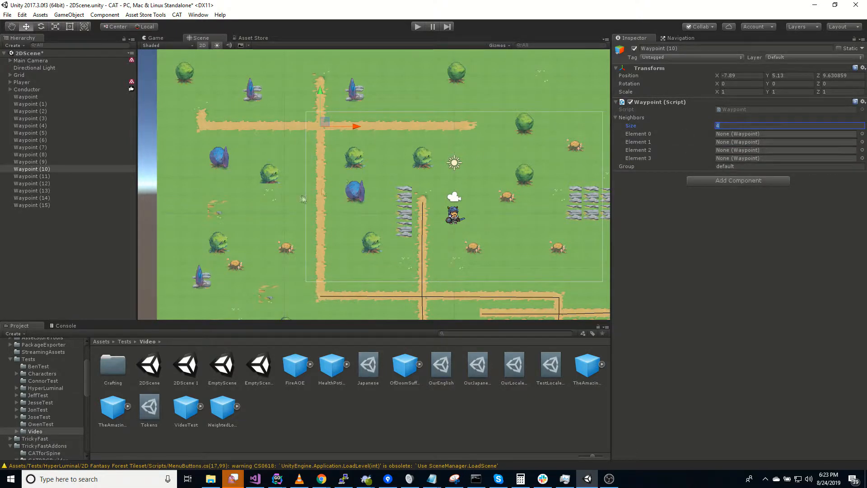
{"action": "left_click", "coordinate": [45, 170]}
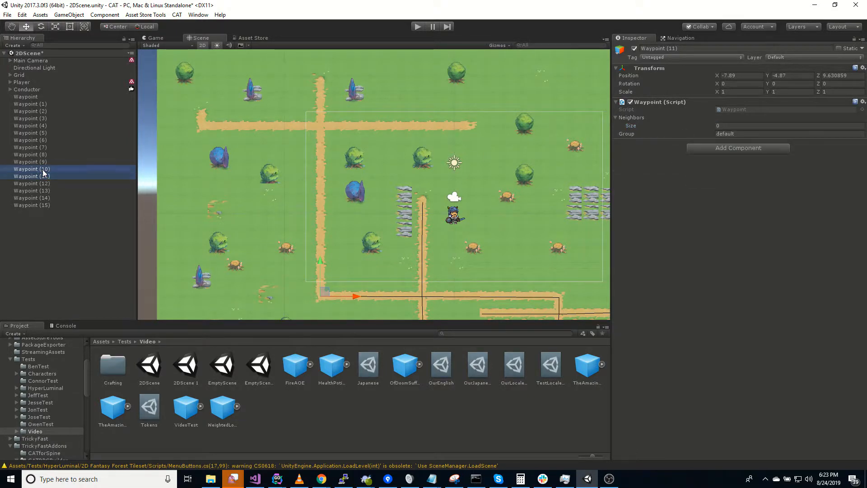
{"action": "left_click", "coordinate": [854, 39]}
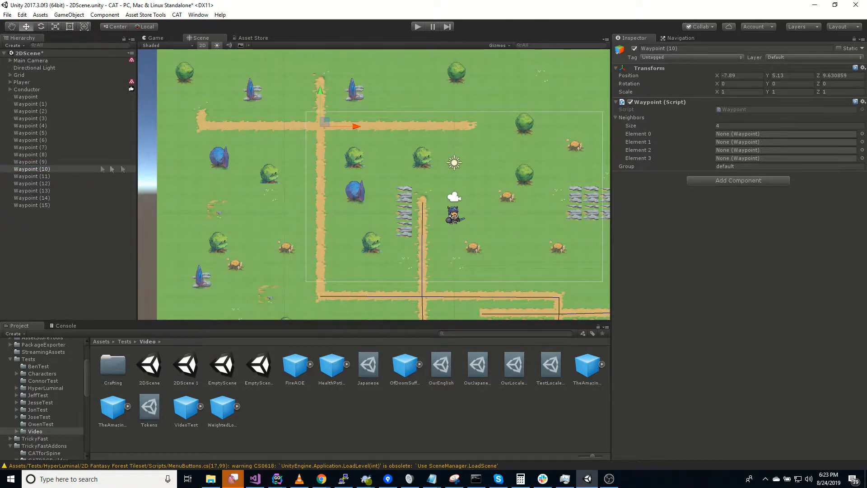
{"action": "left_click_drag", "start_coordinate": [30, 177], "coordinate": [784, 135]}
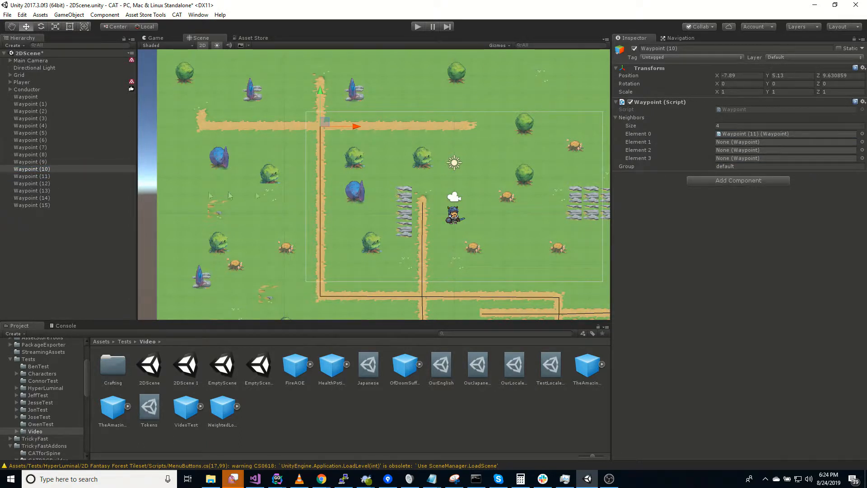
Add Waypoints (12), (14) and (15) as Waypoint (10)'s remaining neighbours, then unlock the Inspector
{"action": "left_click", "coordinate": [44, 177]}
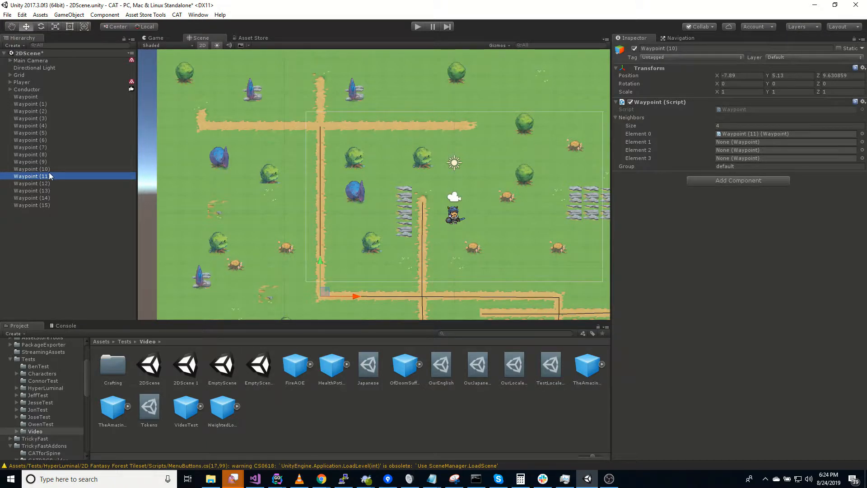
{"action": "left_click", "coordinate": [49, 173]}
{"action": "left_click", "coordinate": [70, 172]}
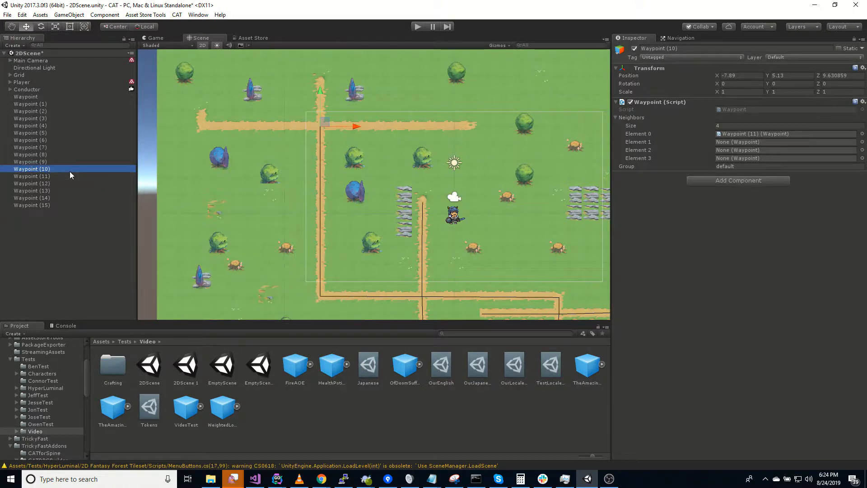
{"action": "left_click", "coordinate": [48, 185]}
{"action": "left_click_drag", "start_coordinate": [48, 185], "coordinate": [745, 145]}
{"action": "left_click", "coordinate": [44, 191]}
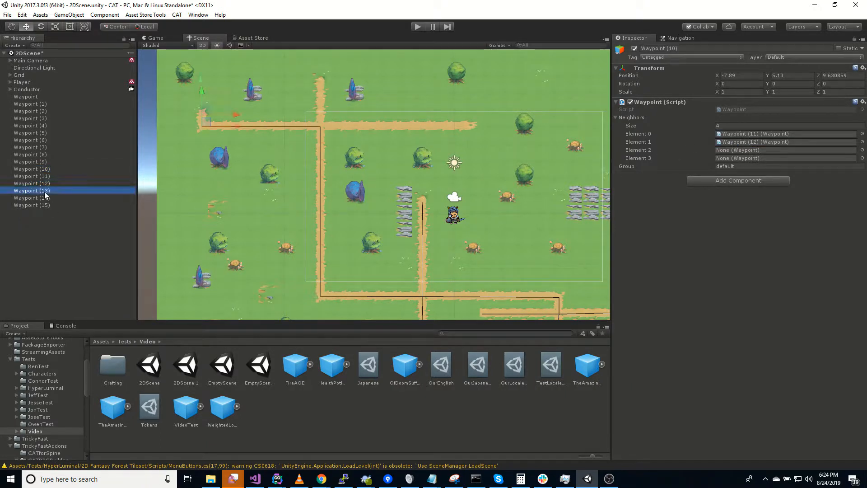
{"action": "left_click", "coordinate": [47, 199]}
{"action": "left_click_drag", "start_coordinate": [46, 202], "coordinate": [743, 151]}
{"action": "left_click_drag", "start_coordinate": [44, 207], "coordinate": [743, 163]}
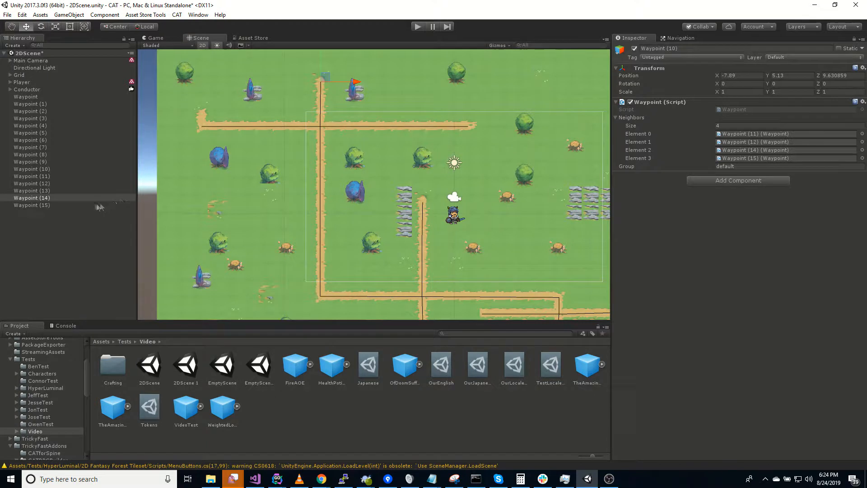
{"action": "left_click", "coordinate": [54, 176]}
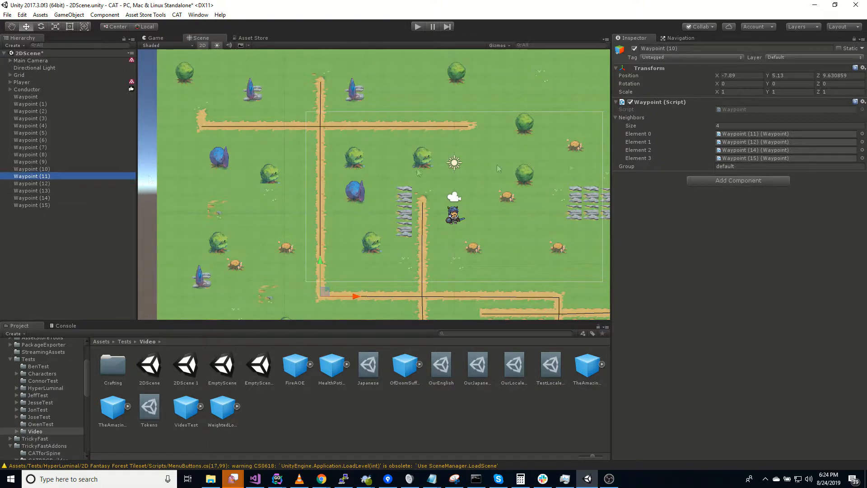
{"action": "left_click", "coordinate": [854, 39]}
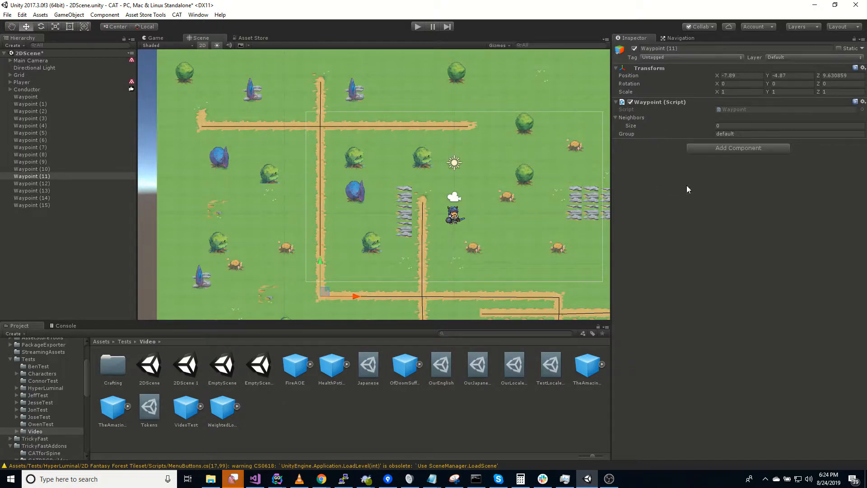
Give Waypoint (11) two neighbours: Waypoint (10) and Waypoint (2)
{"action": "left_click", "coordinate": [692, 125]}
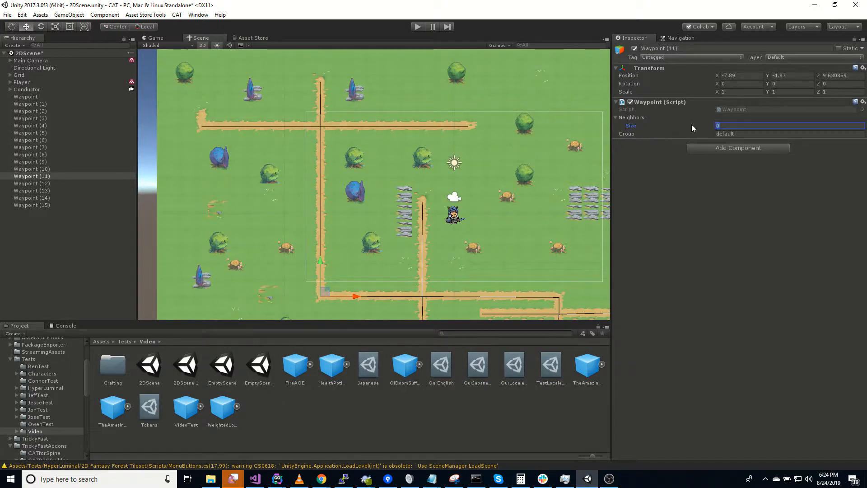
{"action": "type", "text": "2"}
{"action": "key", "text": "Return"}
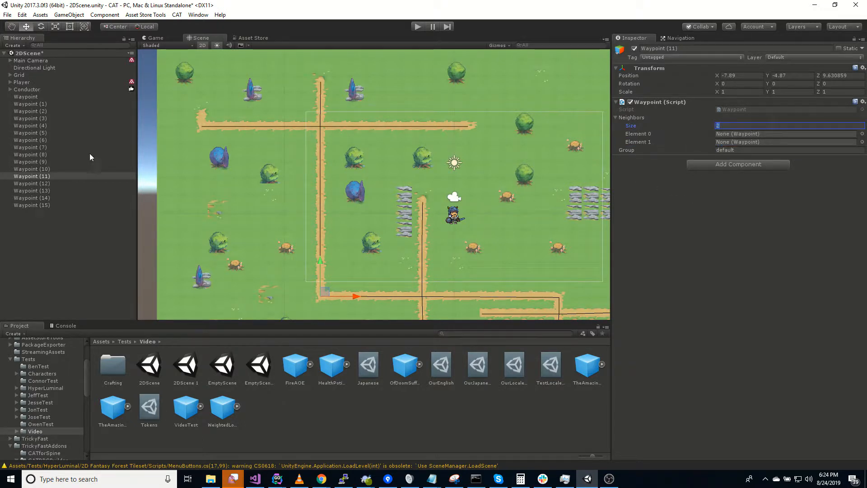
{"action": "left_click_drag", "start_coordinate": [34, 169], "coordinate": [729, 136]}
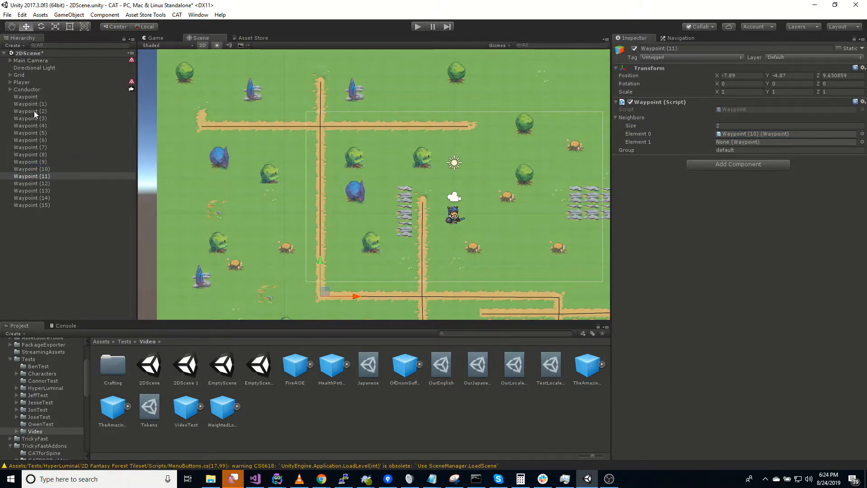
{"action": "left_click_drag", "start_coordinate": [34, 110], "coordinate": [732, 142]}
{"action": "left_click", "coordinate": [34, 111]}
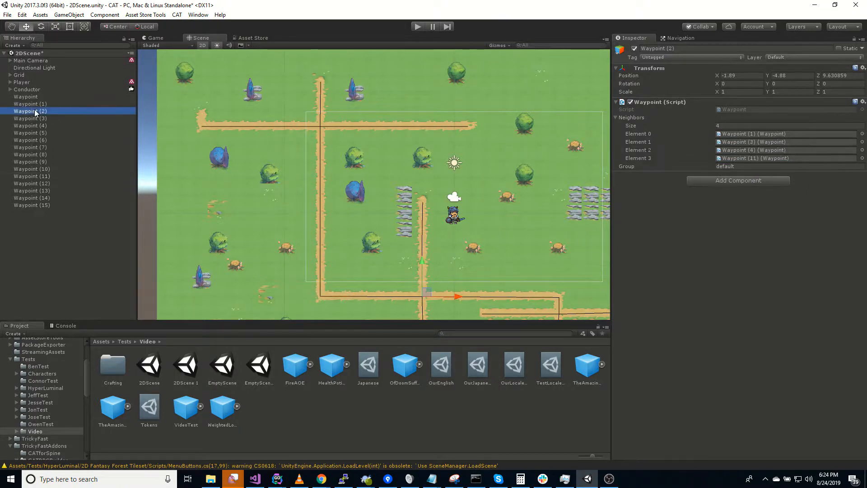
Give Waypoint (12) two neighbours: Waypoint (10) and Waypoint (13)
{"action": "left_click", "coordinate": [38, 183]}
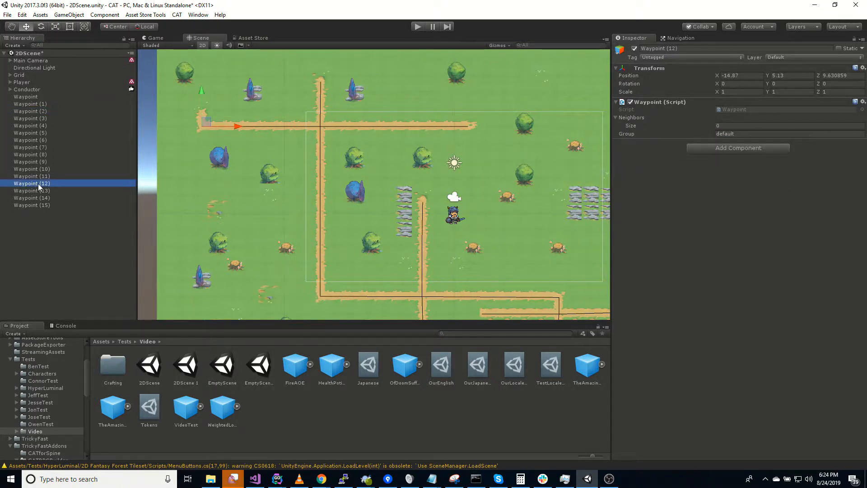
{"action": "left_click", "coordinate": [747, 125]}
{"action": "type", "text": "2"}
{"action": "key", "text": "Return"}
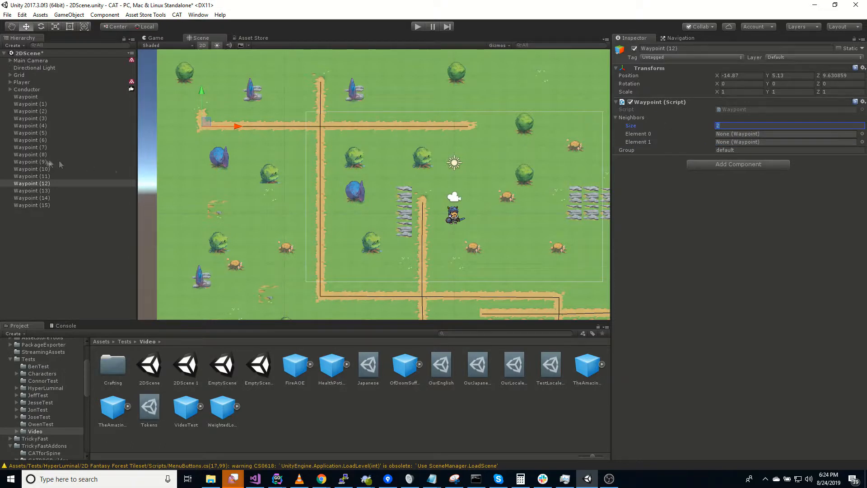
{"action": "left_click_drag", "start_coordinate": [31, 168], "coordinate": [752, 135]}
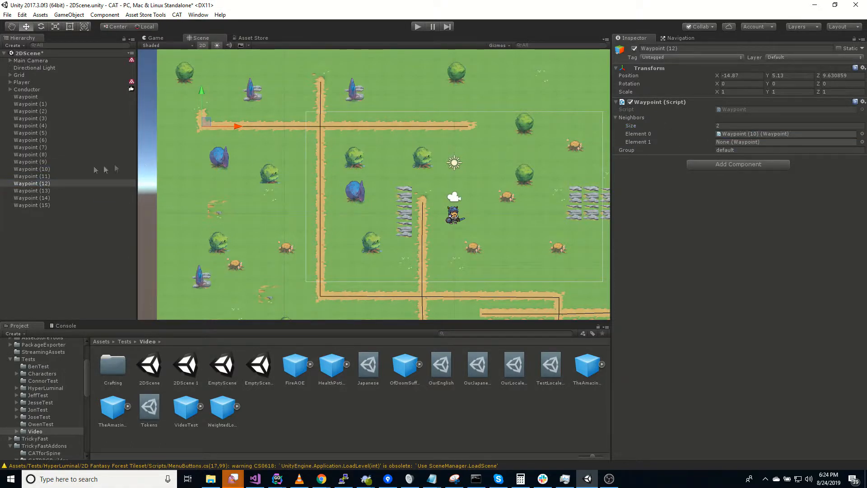
{"action": "left_click_drag", "start_coordinate": [43, 192], "coordinate": [741, 142]}
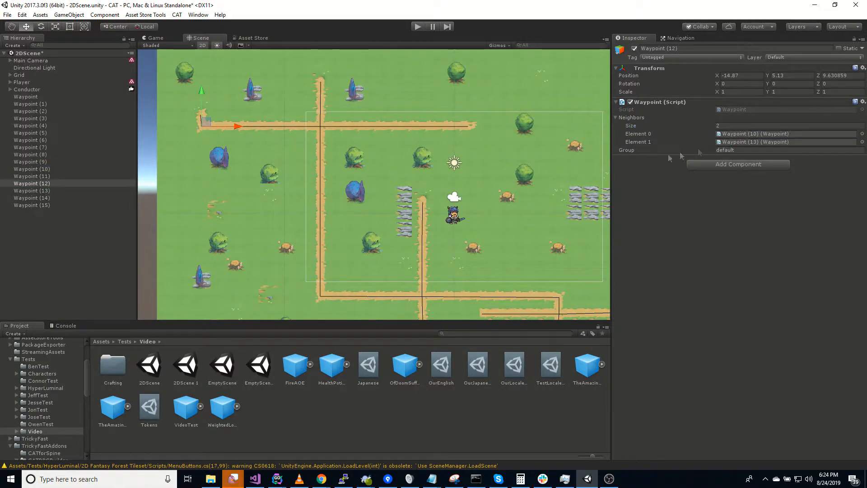
Set Waypoint (13) to one neighbour slot and link Waypoint (14) to Waypoint (10)
{"action": "left_click", "coordinate": [44, 191]}
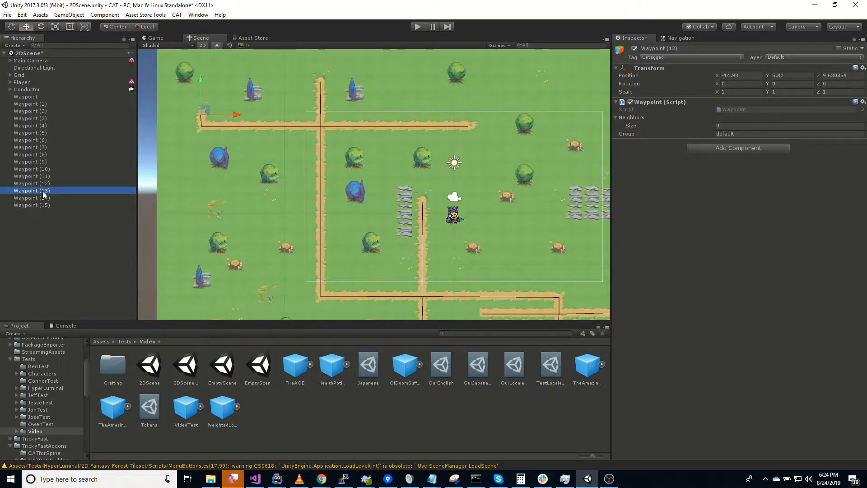
{"action": "left_click", "coordinate": [703, 126]}
{"action": "type", "text": "1"}
{"action": "key", "text": "Return"}
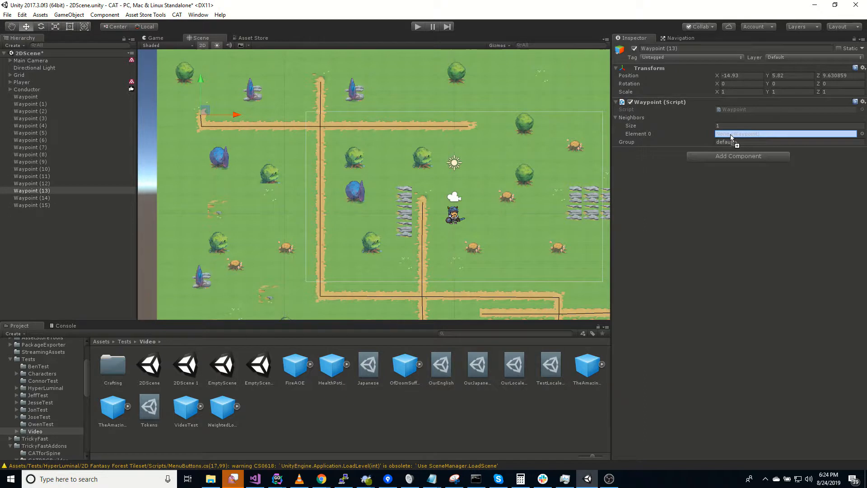
{"action": "left_click", "coordinate": [44, 199]}
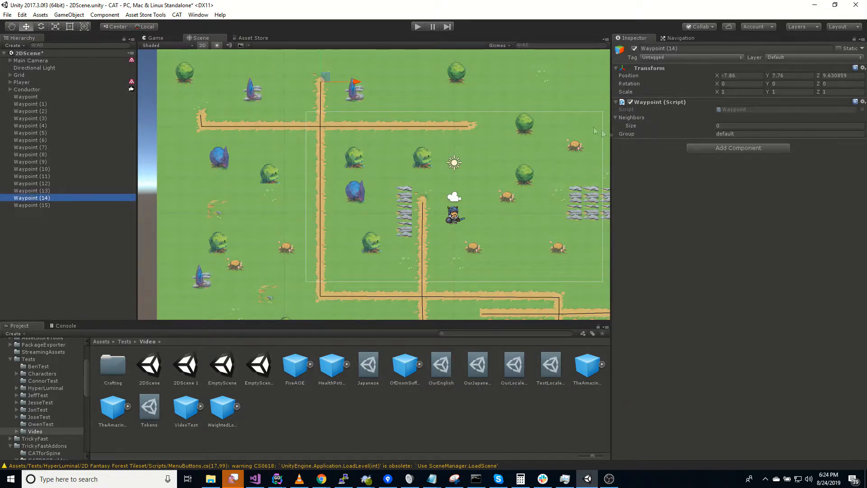
{"action": "left_click", "coordinate": [674, 124]}
{"action": "type", "text": "1"}
{"action": "key", "text": "Return"}
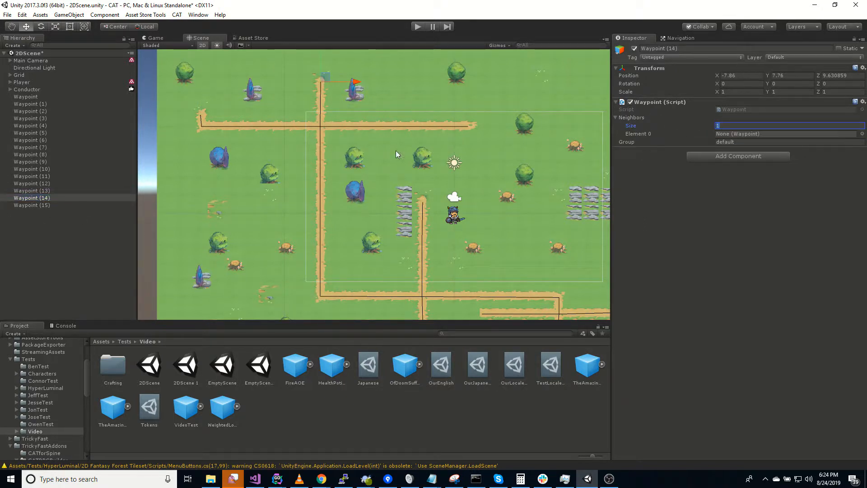
{"action": "left_click_drag", "start_coordinate": [32, 169], "coordinate": [769, 134]}
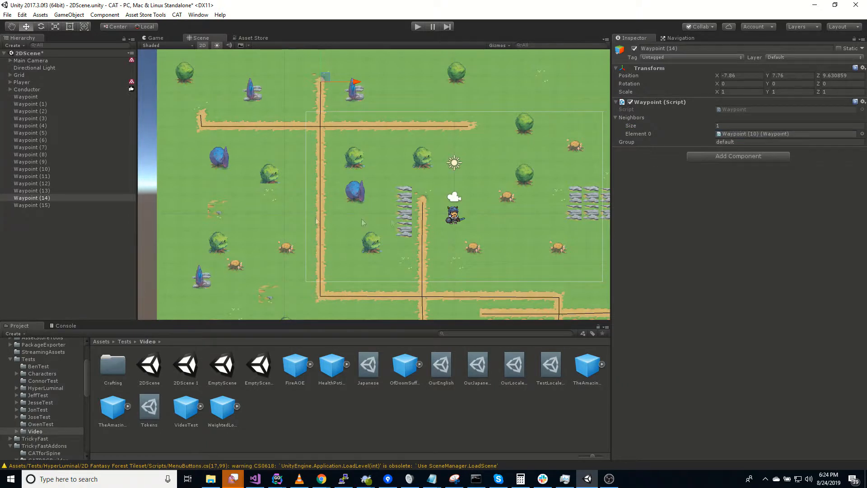
Link Waypoint (15) to Waypoint (10) as its single neighbour
{"action": "left_click", "coordinate": [40, 204]}
{"action": "left_click", "coordinate": [649, 123]}
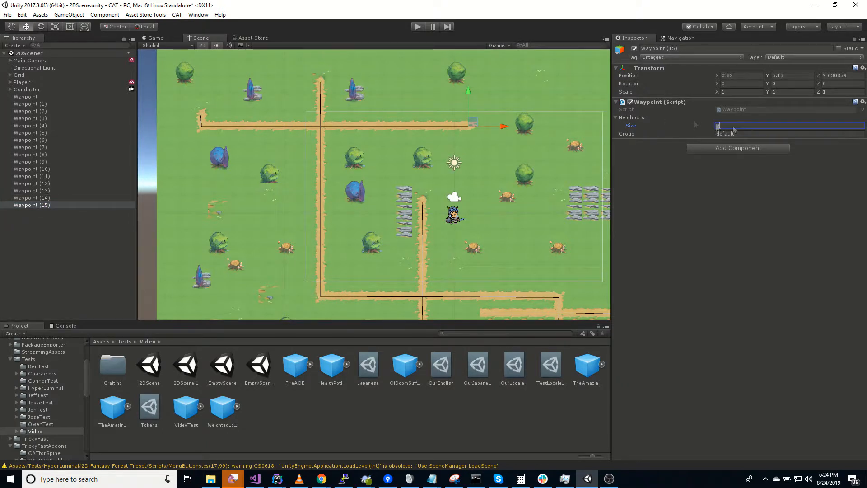
{"action": "left_click_drag", "start_coordinate": [39, 170], "coordinate": [731, 136]}
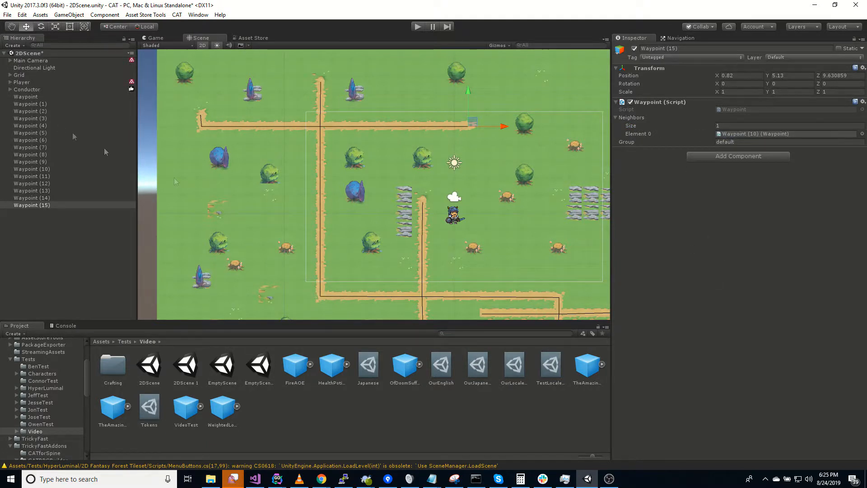
{"action": "scroll", "coordinate": [334, 178], "scroll_direction": "down", "scroll_amount": 3}
{"action": "scroll", "coordinate": [378, 180], "scroll_direction": "up", "scroll_amount": 1}
Move the Player up-left onto the rock-side path, expand it, and search Add Component for Waypoint
{"action": "middle_click_drag", "start_coordinate": [400, 228], "coordinate": [338, 197]}
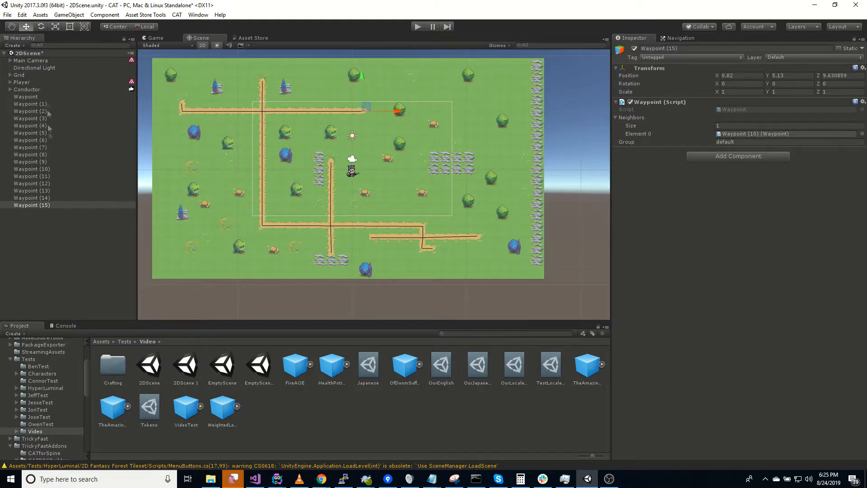
{"action": "left_click", "coordinate": [17, 83]}
{"action": "left_click_drag", "start_coordinate": [361, 169], "coordinate": [342, 158]}
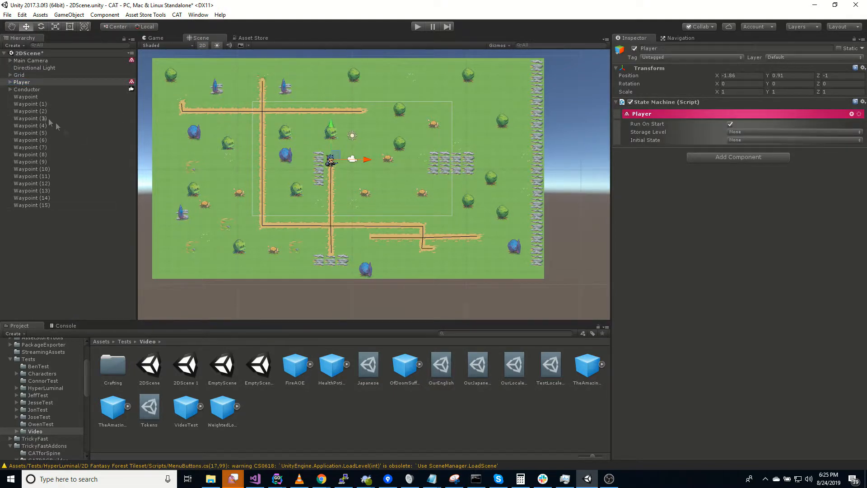
{"action": "left_click", "coordinate": [10, 82]}
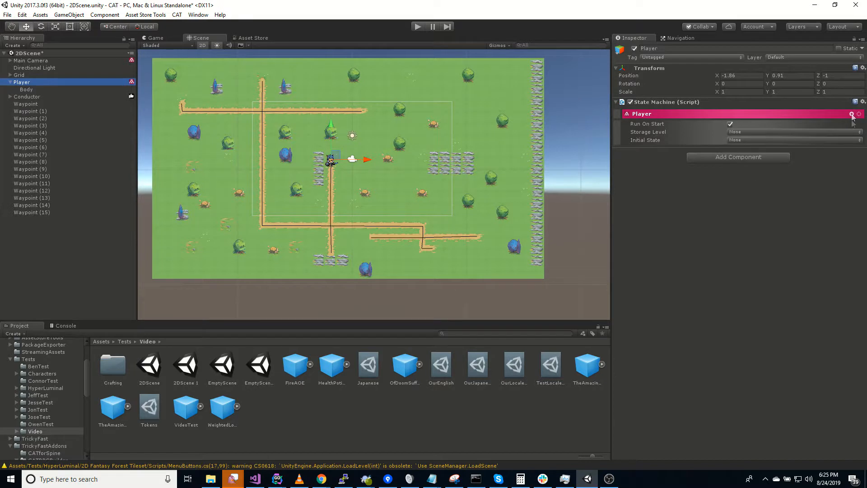
{"action": "left_click", "coordinate": [748, 158]}
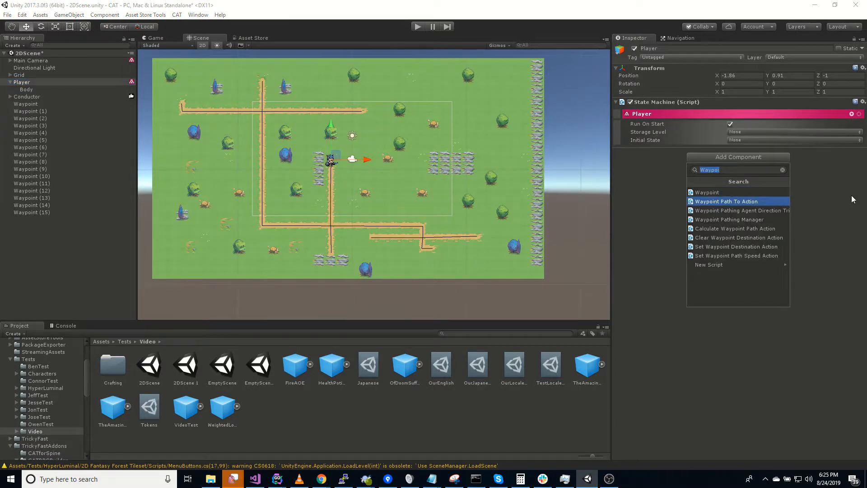
Add a Waypoint Pathing Manager to the Player with animation target Owner, path 'Body'
{"action": "left_click", "coordinate": [765, 220]}
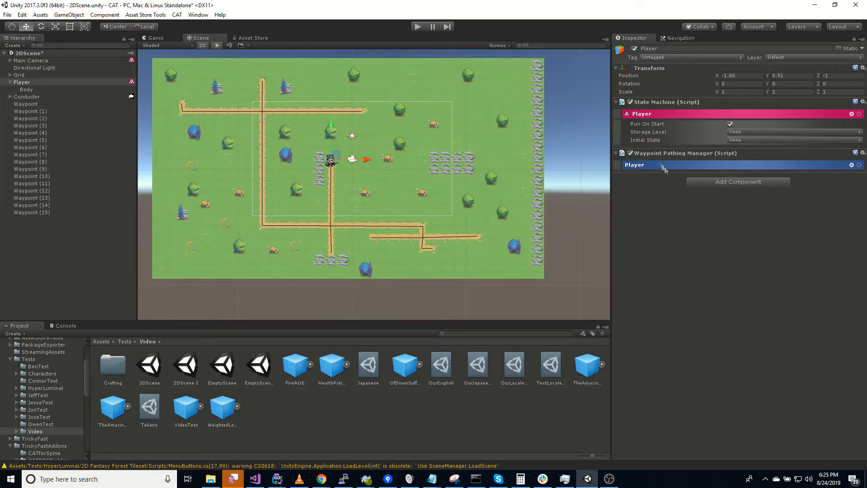
{"action": "left_click", "coordinate": [661, 165]}
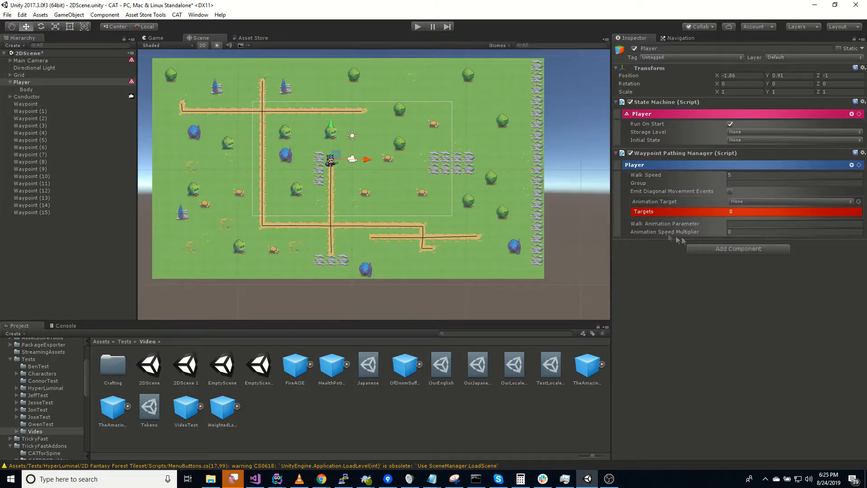
{"action": "left_click", "coordinate": [778, 202]}
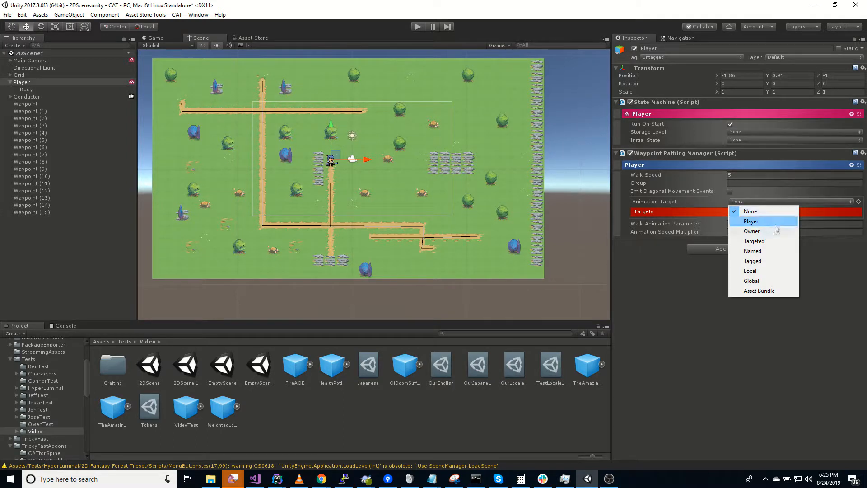
{"action": "left_click", "coordinate": [753, 231]}
{"action": "left_click", "coordinate": [859, 202]}
{"action": "mouse_move", "coordinate": [795, 295]}
{"action": "left_click", "coordinate": [752, 300]}
{"action": "left_click", "coordinate": [750, 210]}
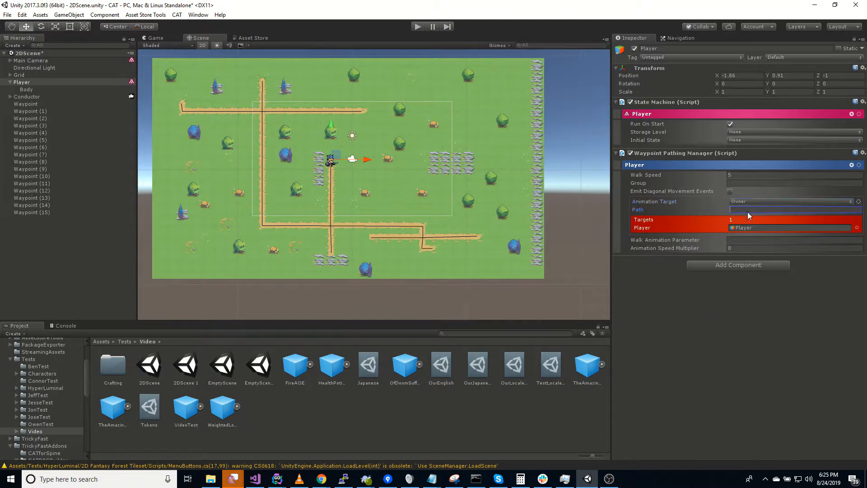
{"action": "type", "text": "Body"}
Enable diagonal movement events, set group 'default' and walk animation parameter 'walk'
{"action": "left_click", "coordinate": [731, 191]}
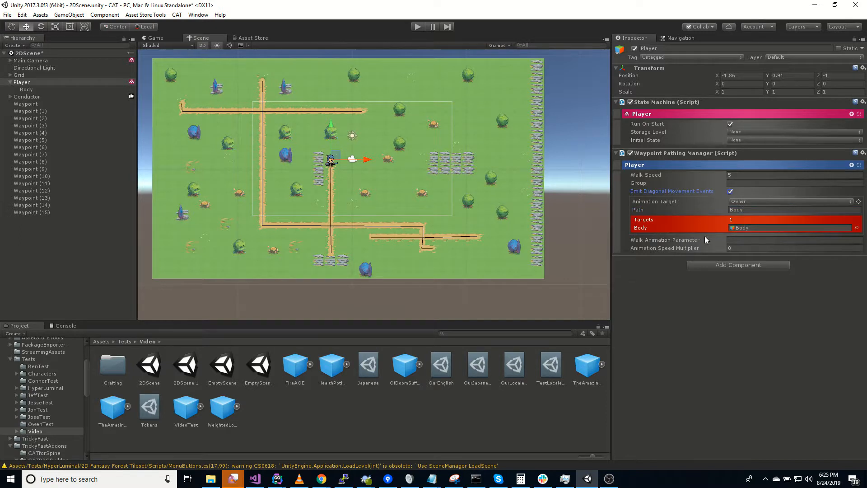
{"action": "left_click", "coordinate": [748, 182]}
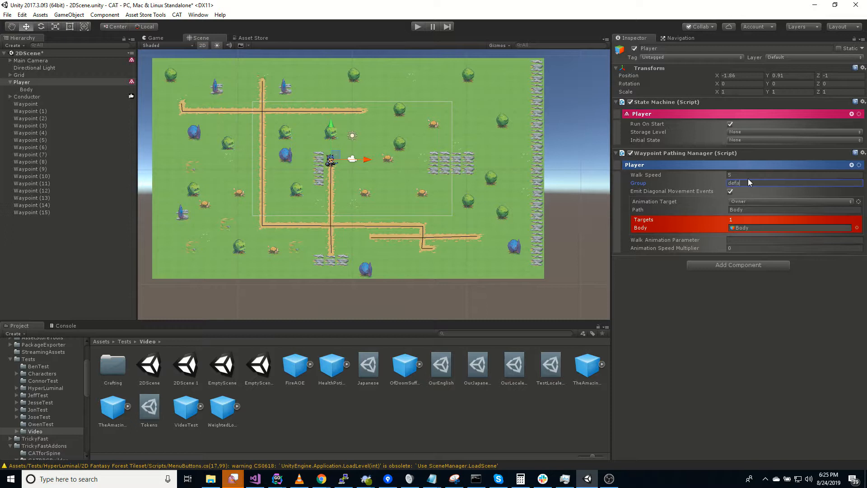
{"action": "left_click", "coordinate": [740, 240]}
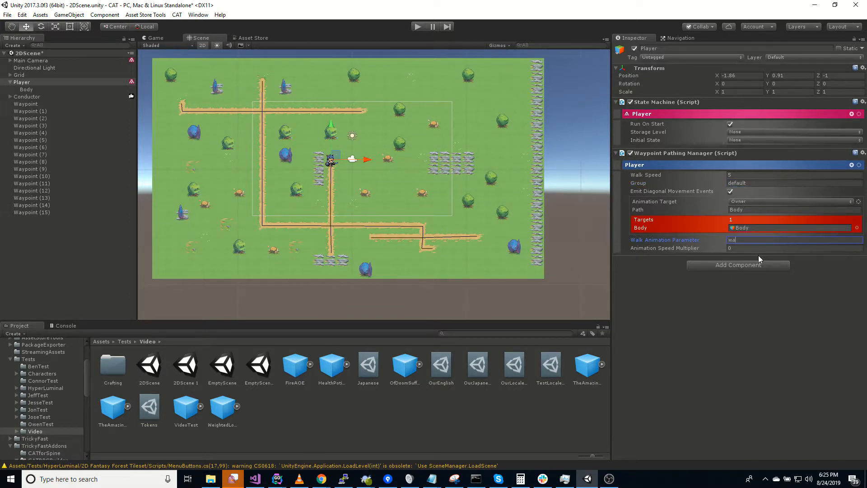
{"action": "left_click", "coordinate": [702, 328]}
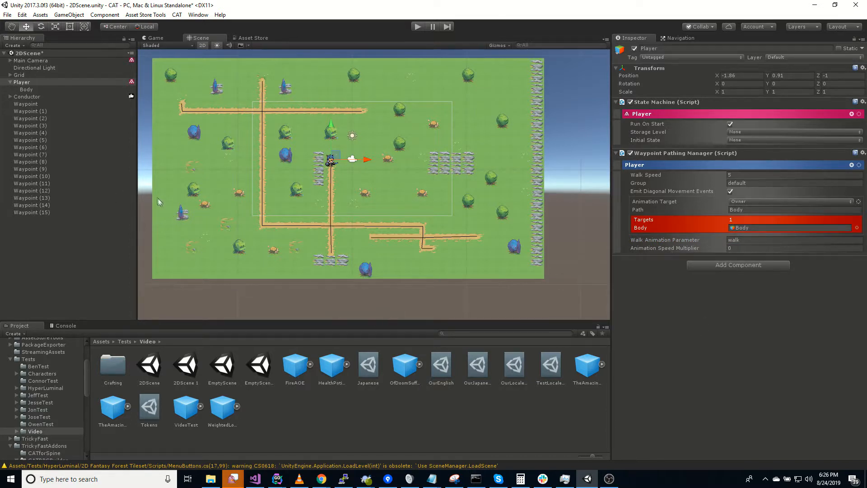
{"action": "left_click", "coordinate": [852, 115]}
Add a Mouse Button trigger with a Set Navigation Destination action to the Player
{"action": "left_click", "coordinate": [808, 131]}
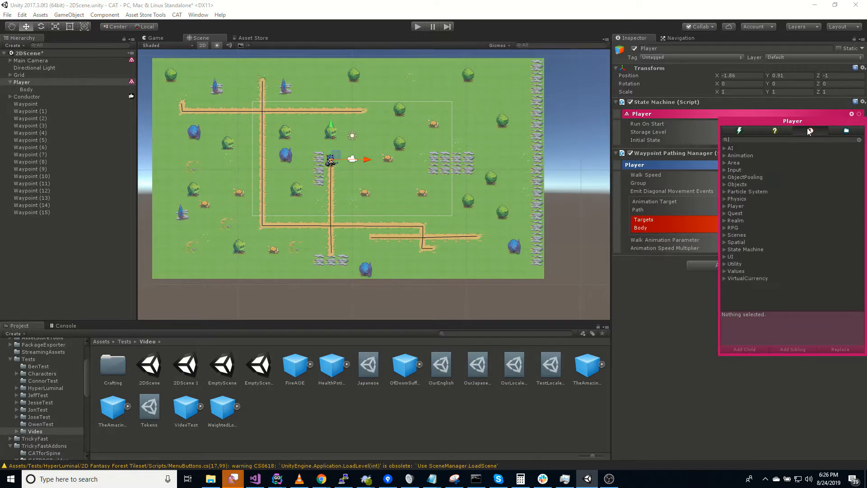
{"action": "type", "text": "mou"}
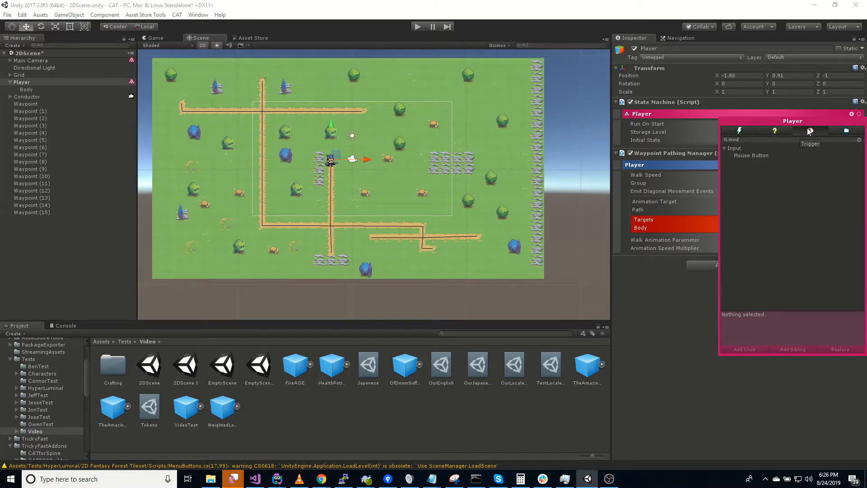
{"action": "left_click", "coordinate": [761, 153]}
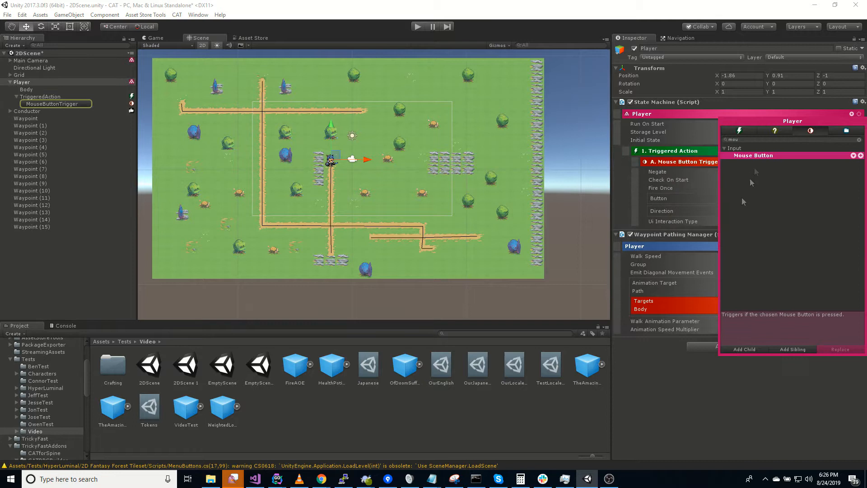
{"action": "left_click", "coordinate": [852, 151]}
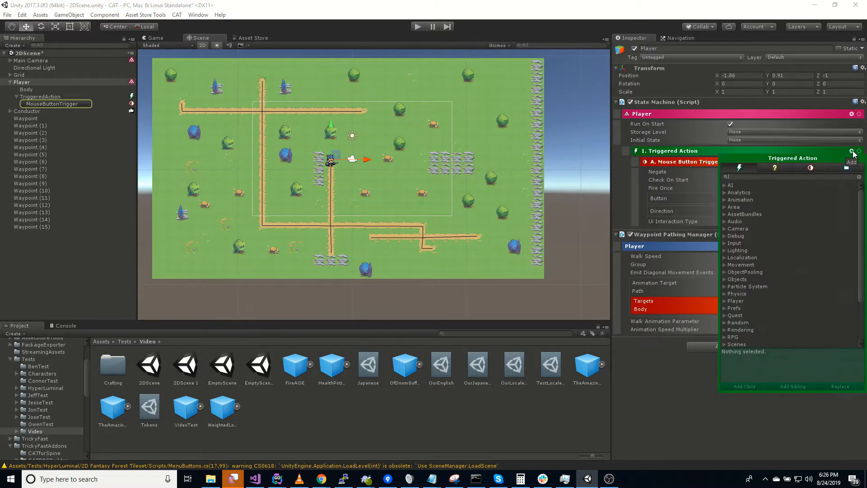
{"action": "type", "text": "destination"}
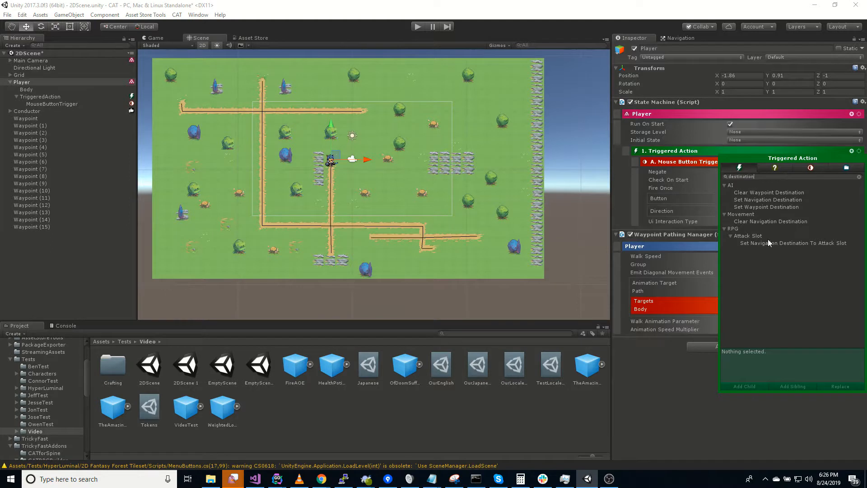
{"action": "double_click", "coordinate": [782, 200]}
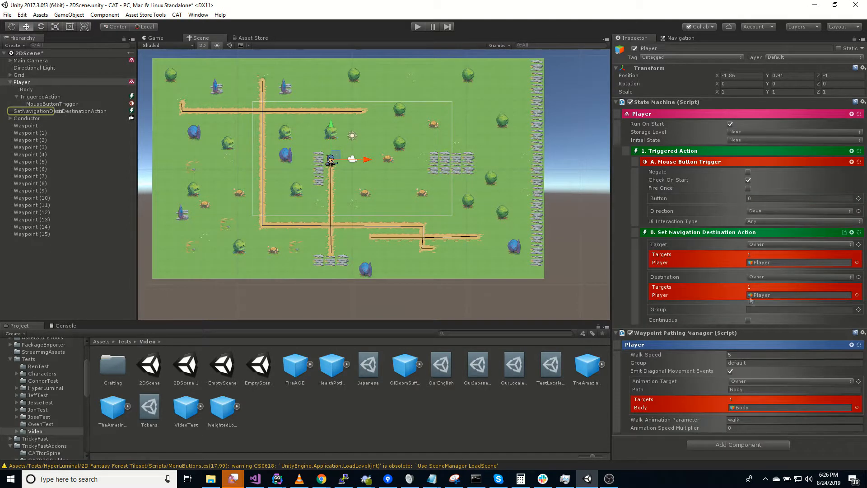
Make the destination continuous, following the mouse position, with navigation group 'default'
{"action": "left_click", "coordinate": [748, 320]}
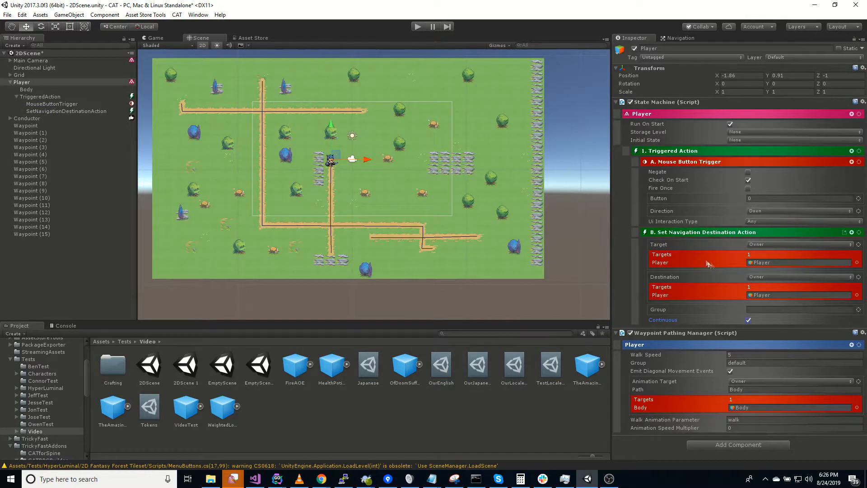
{"action": "left_click", "coordinate": [780, 277]}
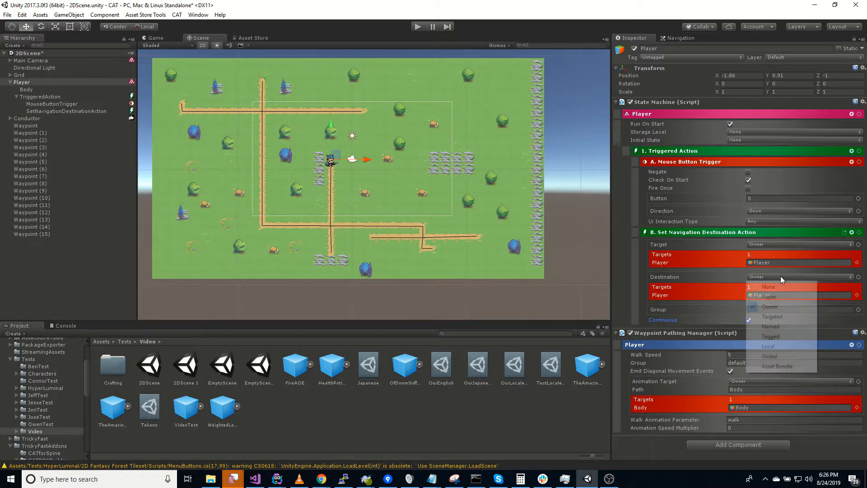
{"action": "left_click", "coordinate": [860, 278]}
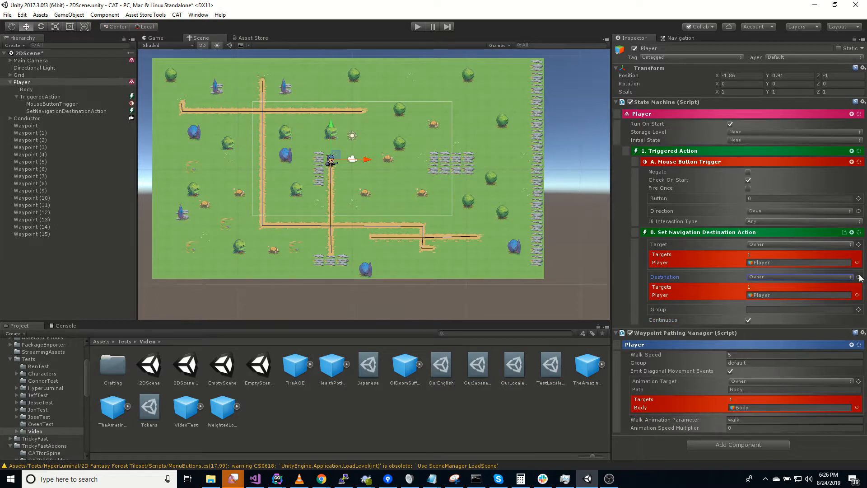
{"action": "left_click", "coordinate": [820, 277]}
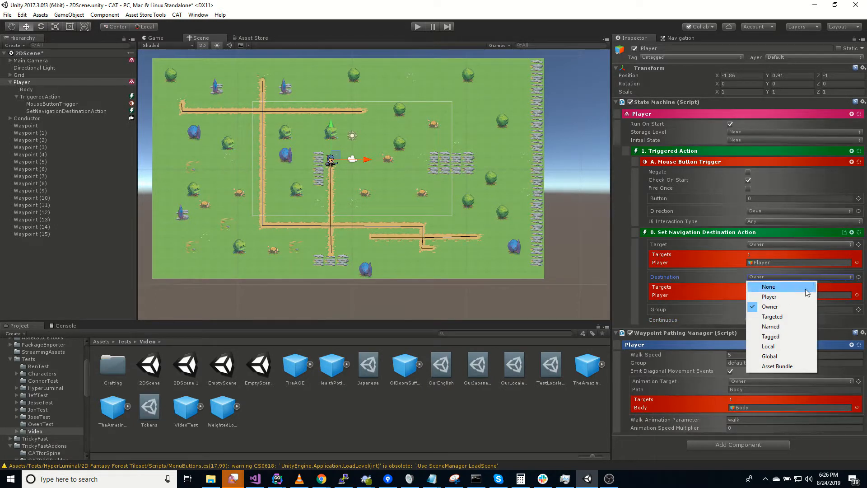
{"action": "left_click", "coordinate": [859, 277]}
{"action": "mouse_move", "coordinate": [833, 379]}
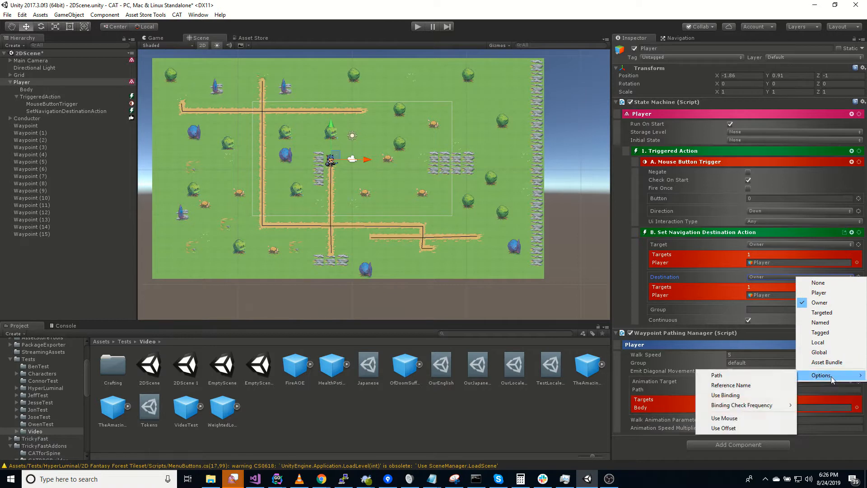
{"action": "left_click", "coordinate": [725, 418]}
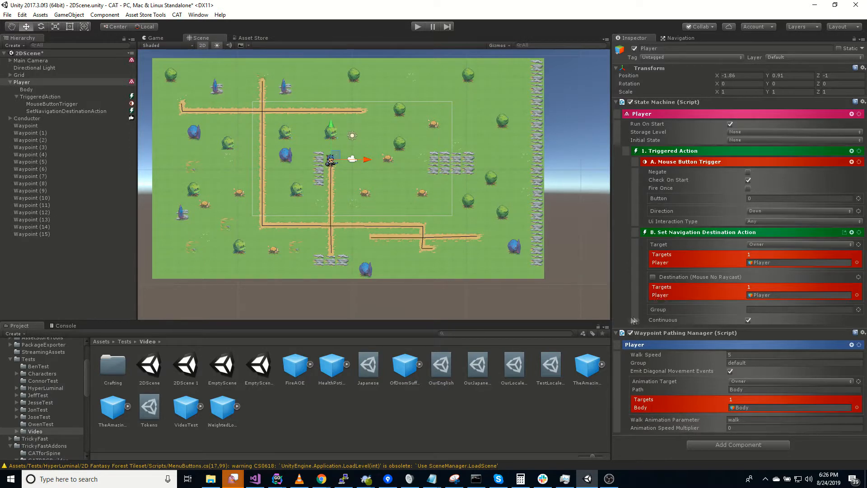
{"action": "left_click", "coordinate": [782, 309]}
{"action": "type", "text": "default"}
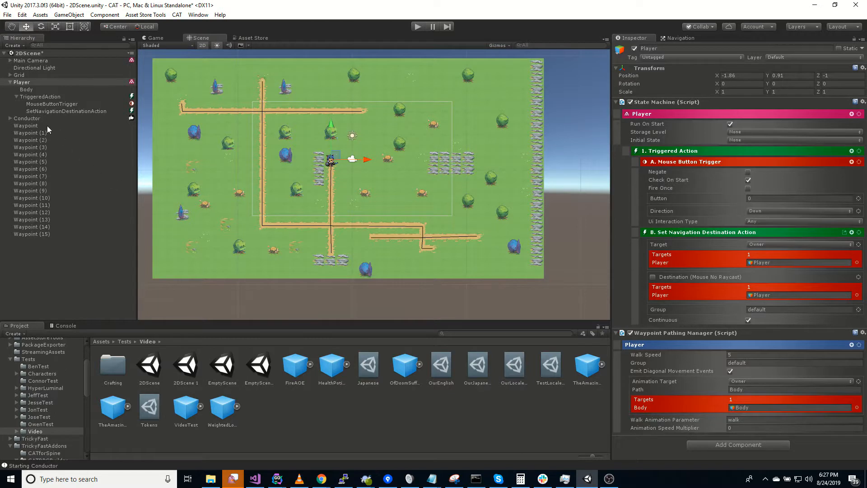
{"action": "left_click", "coordinate": [47, 126]}
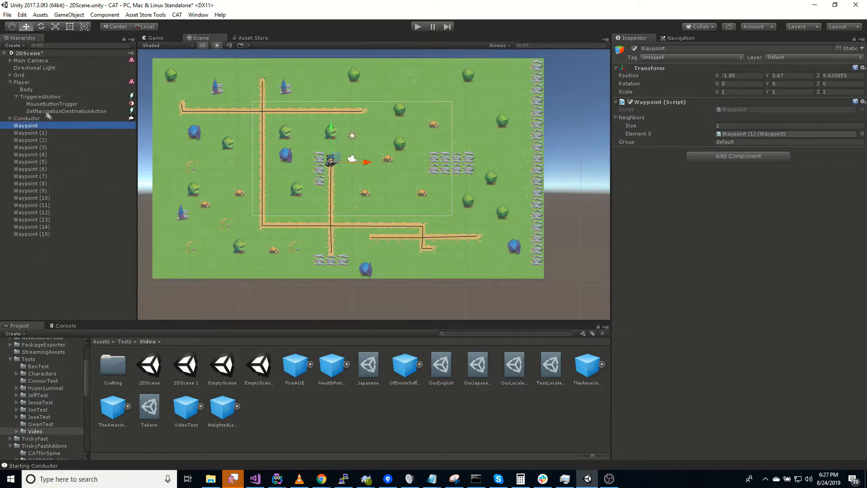
Set Waypoint through Waypoint (15) to Z position -1, then enter Play mode
{"action": "left_click", "coordinate": [23, 82]}
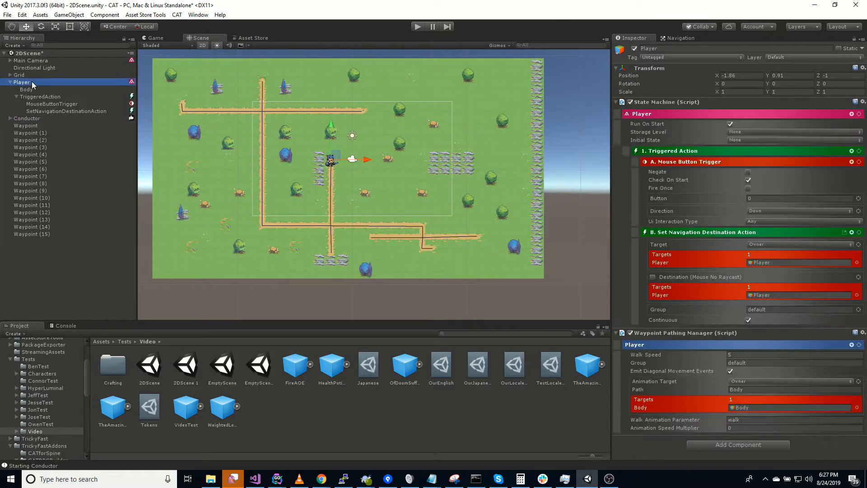
{"action": "left_click", "coordinate": [41, 125]}
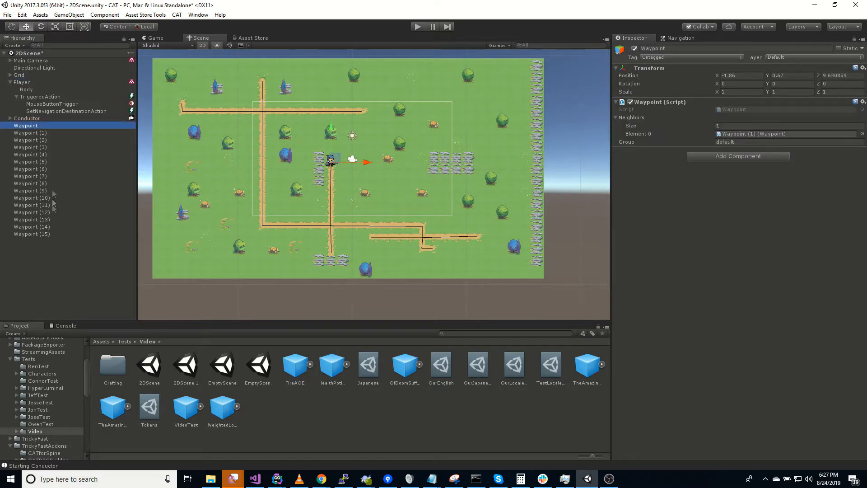
{"action": "left_click", "coordinate": [53, 233], "text": "shift"}
{"action": "left_click", "coordinate": [839, 75]}
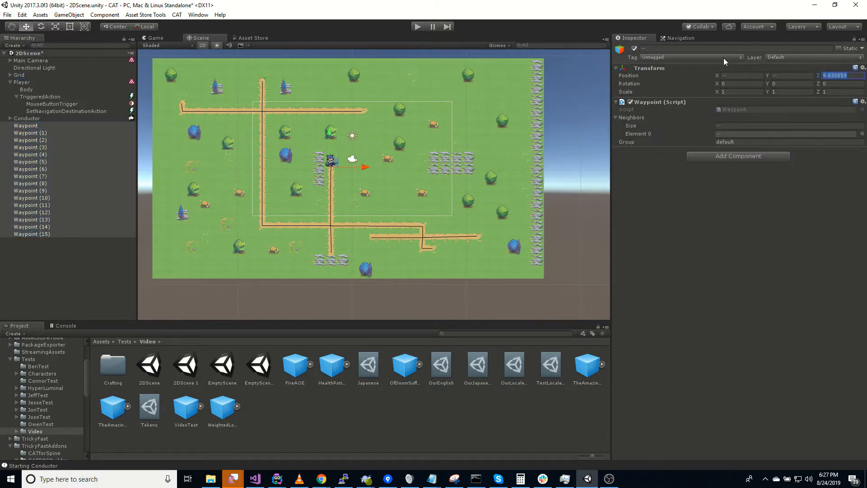
{"action": "type", "text": "-1"}
{"action": "key", "text": "Return"}
{"action": "left_click", "coordinate": [26, 126]}
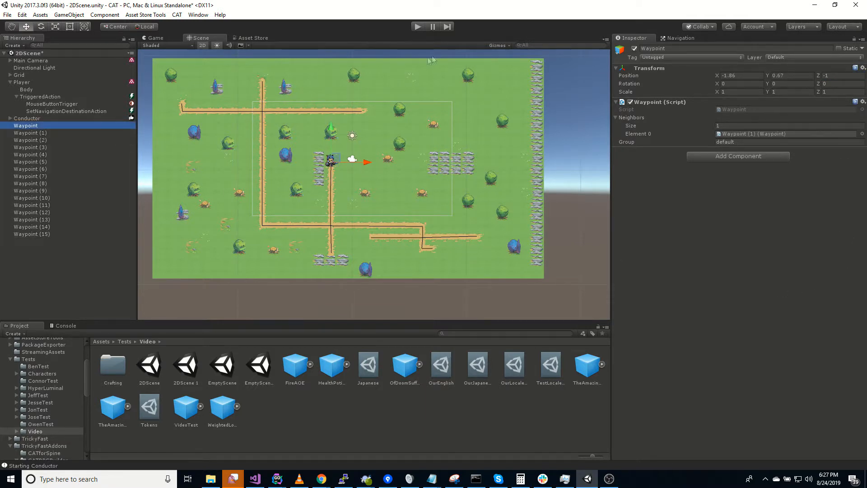
{"action": "left_click", "coordinate": [418, 27]}
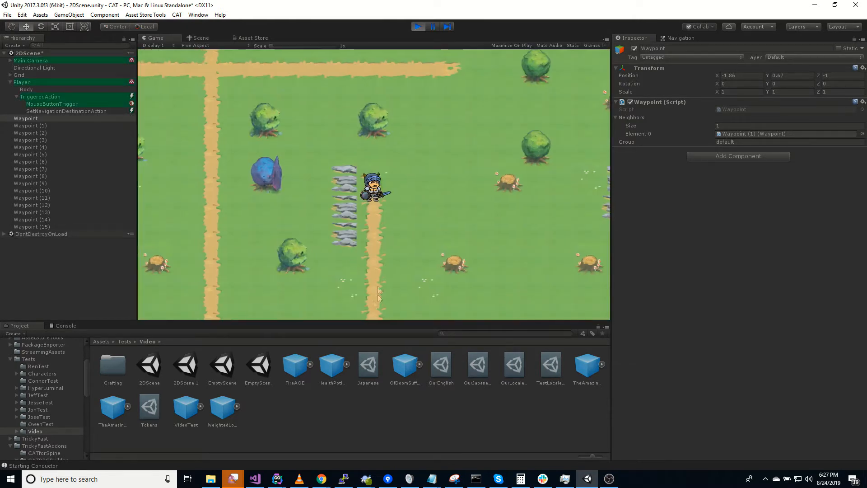
Click six map spots to walk the Player left and right along the roads, then stop playing
{"action": "left_click", "coordinate": [209, 223]}
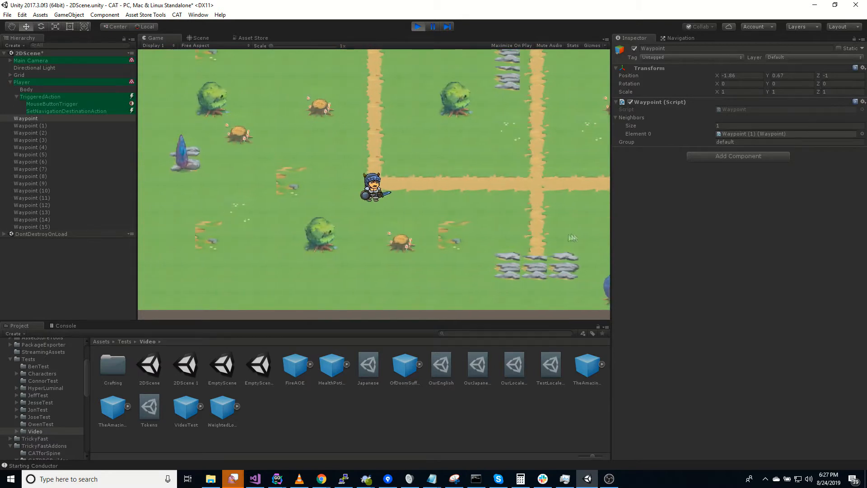
{"action": "left_click", "coordinate": [565, 250]}
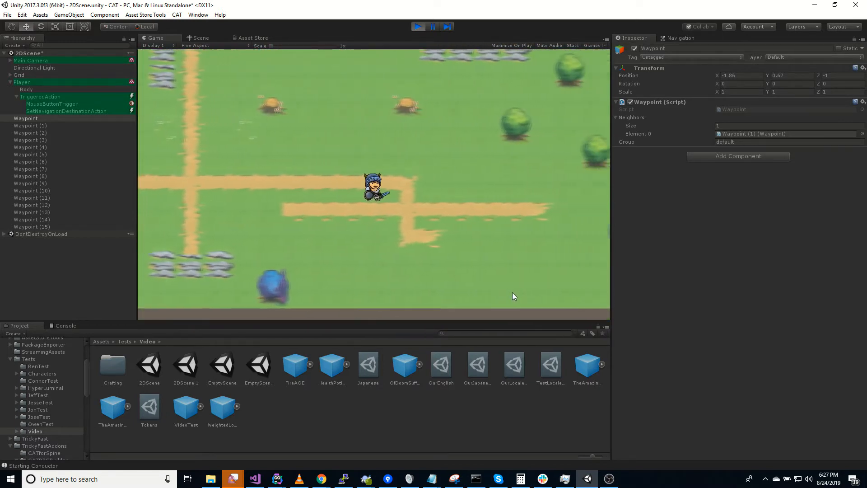
{"action": "left_click", "coordinate": [550, 265]}
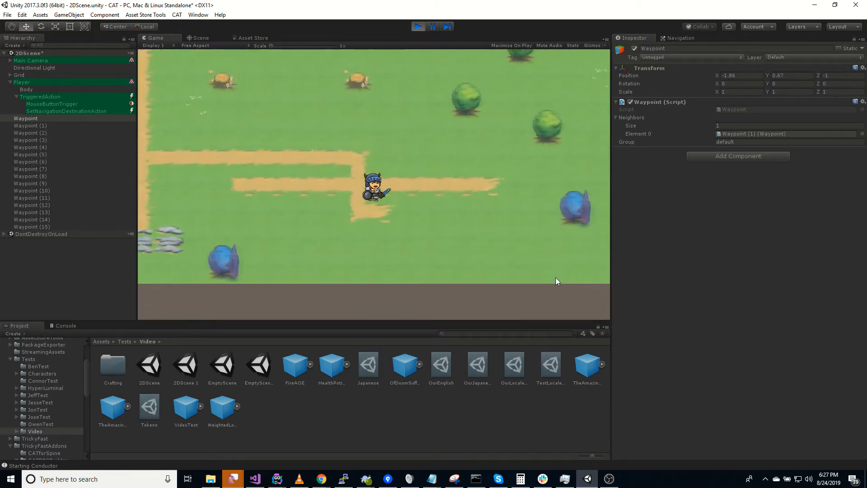
{"action": "left_click", "coordinate": [182, 234]}
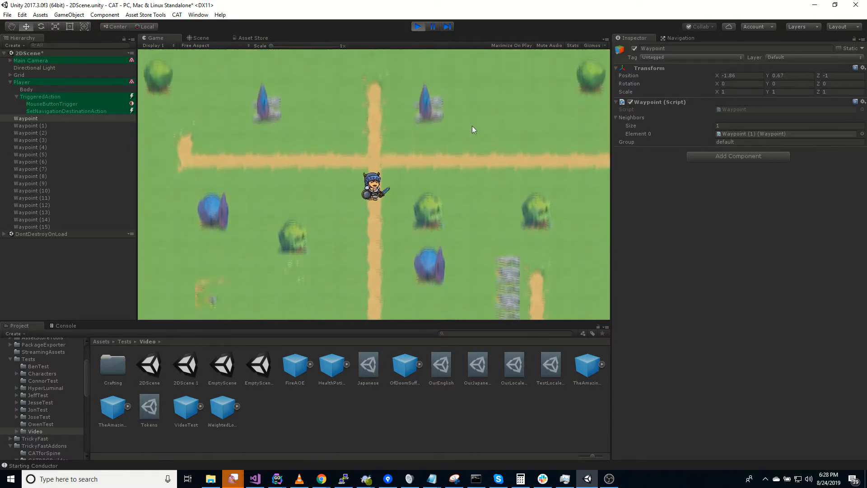
{"action": "left_click", "coordinate": [548, 190]}
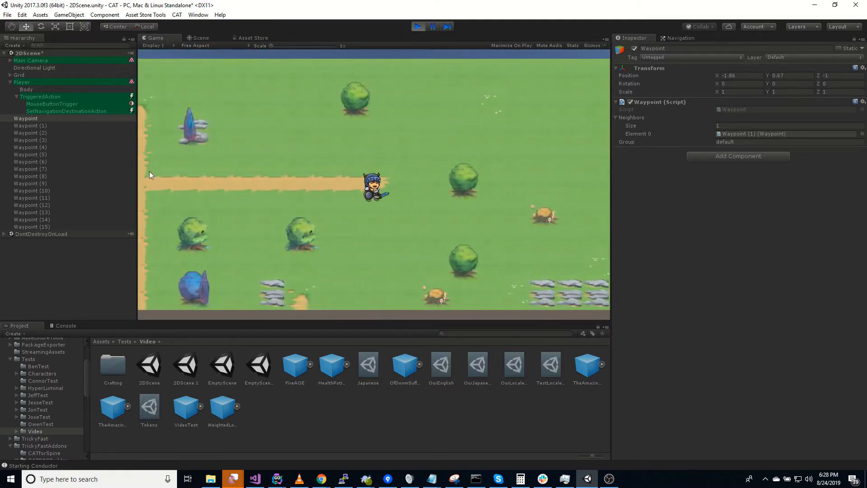
{"action": "left_click", "coordinate": [144, 169]}
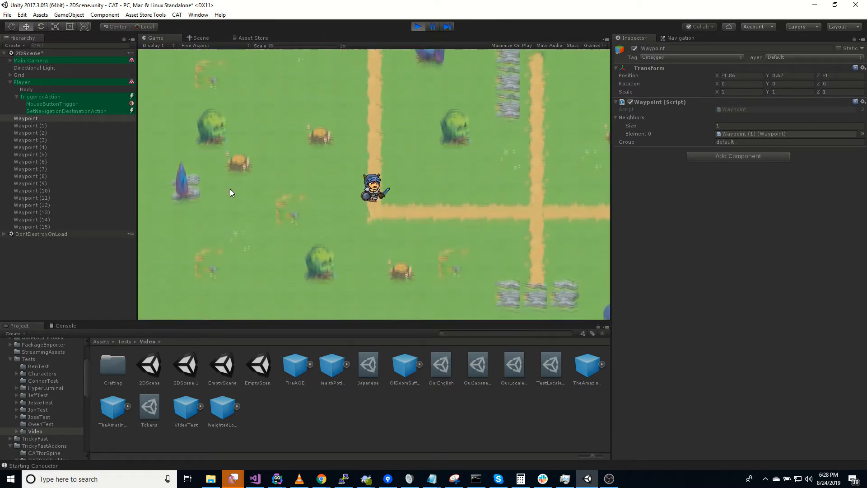
{"action": "left_click", "coordinate": [418, 27]}
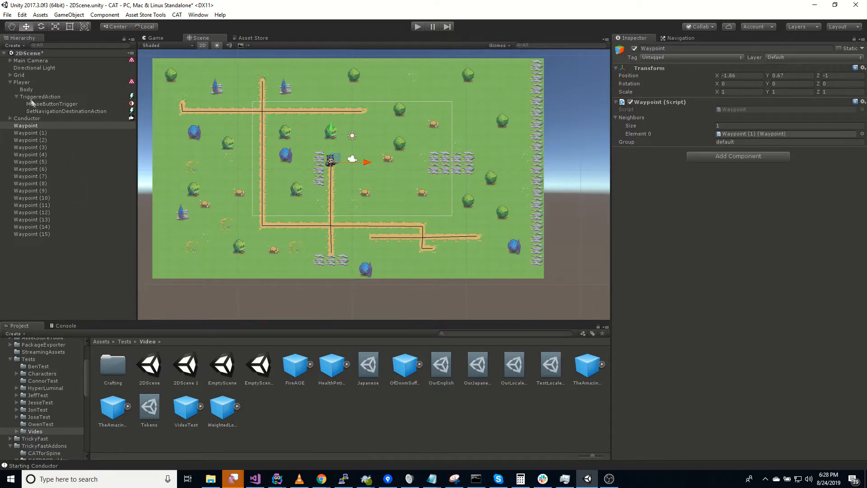
Add a Waypoint Pathing Agent Direction trigger to the Player
{"action": "left_click", "coordinate": [27, 84]}
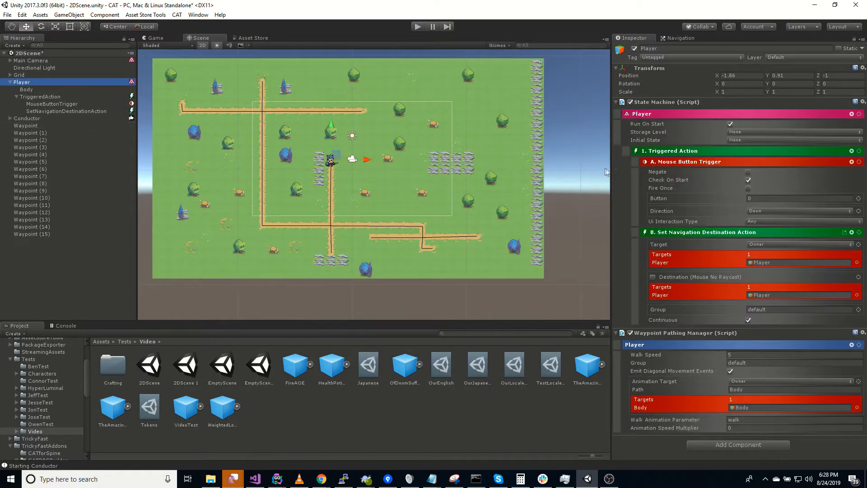
{"action": "left_click", "coordinate": [852, 114]}
{"action": "left_click", "coordinate": [810, 132]}
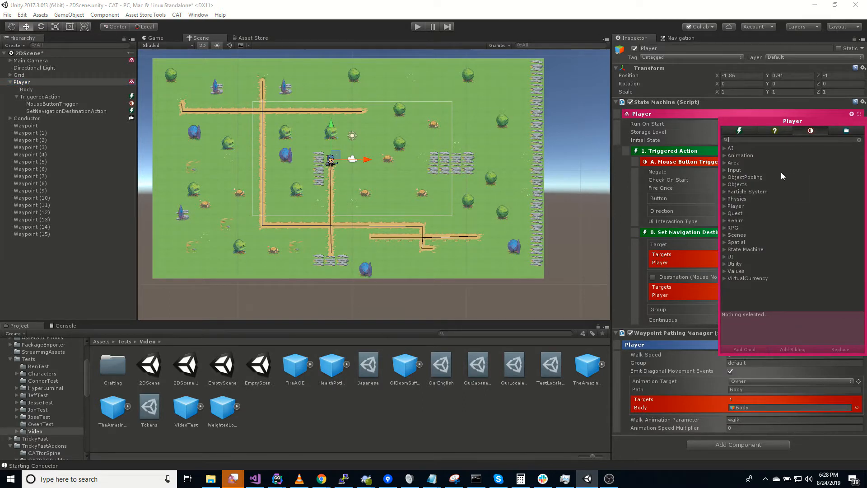
{"action": "type", "text": "path"}
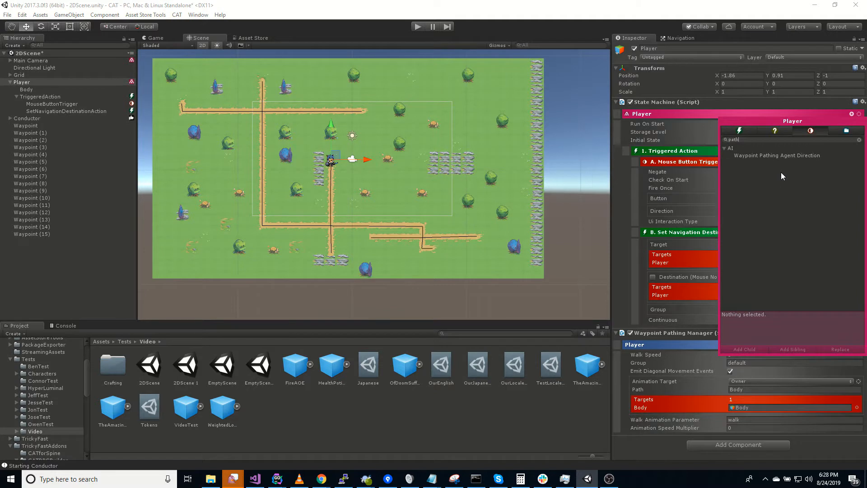
{"action": "double_click", "coordinate": [780, 156]}
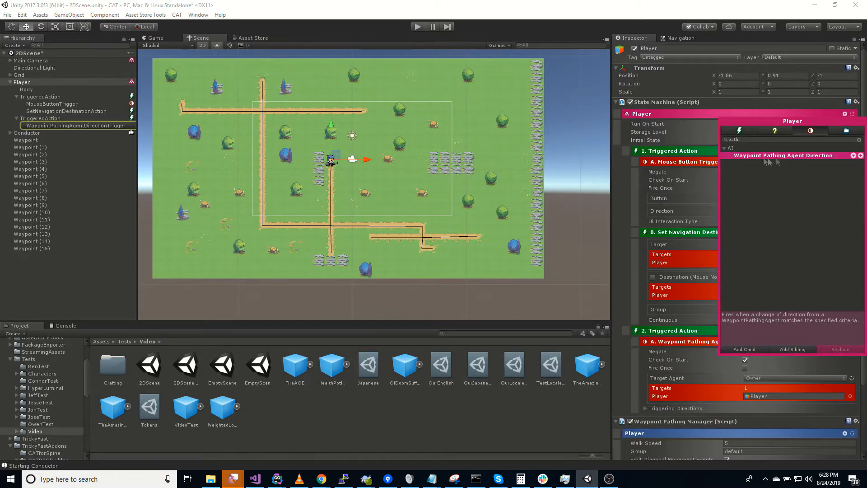
Set the trigger's Triggering Directions to three entries: SW, W and NW
{"action": "scroll", "coordinate": [627, 269], "scroll_direction": "down", "scroll_amount": 3}
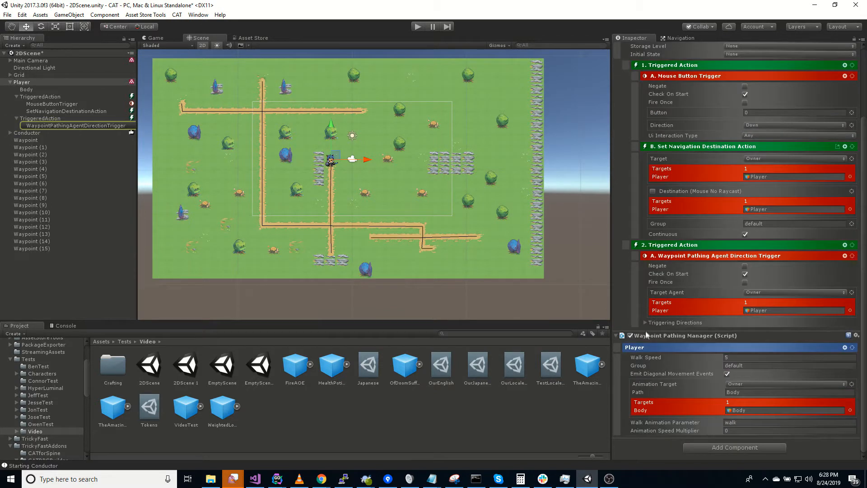
{"action": "left_click", "coordinate": [644, 322]}
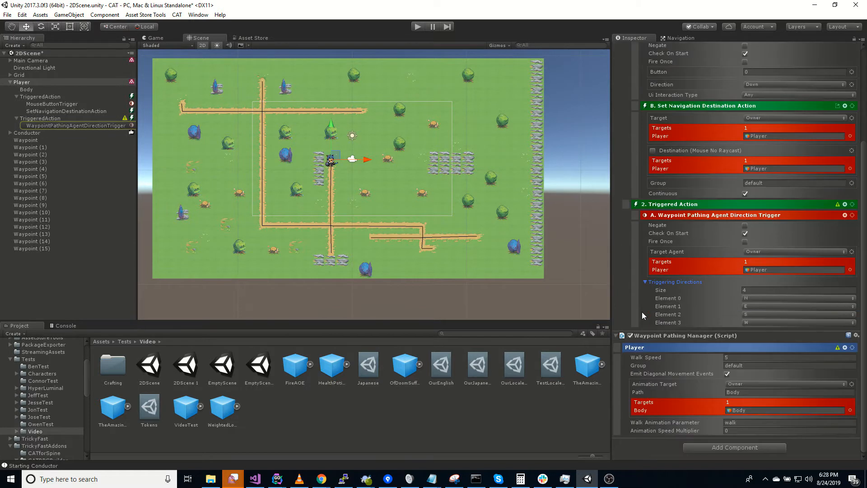
{"action": "left_click", "coordinate": [761, 298]}
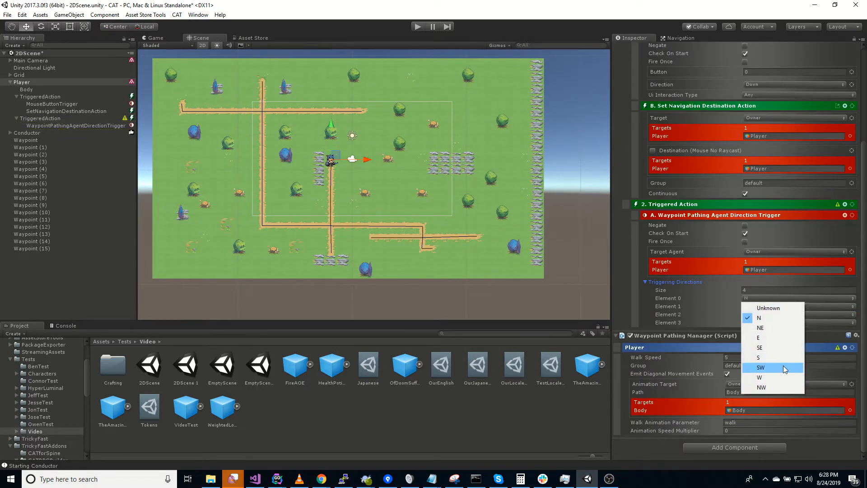
{"action": "left_click", "coordinate": [783, 366]}
{"action": "left_click", "coordinate": [764, 306]}
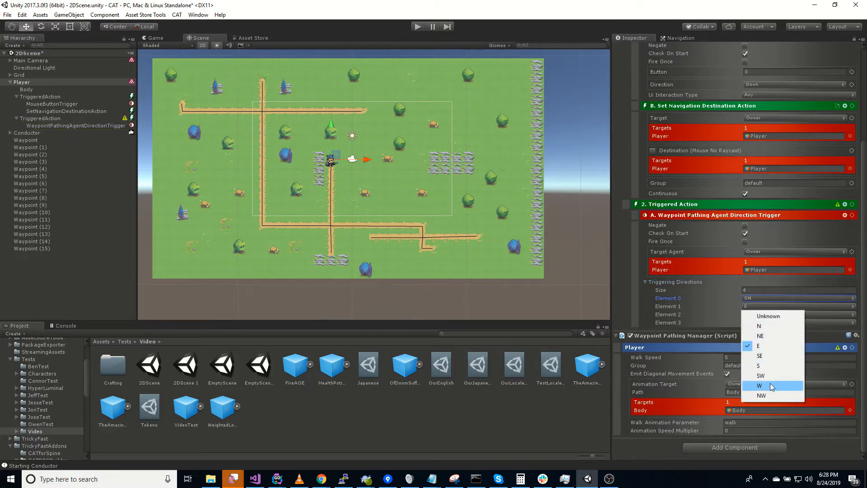
{"action": "left_click", "coordinate": [771, 383]}
{"action": "left_click", "coordinate": [760, 314]}
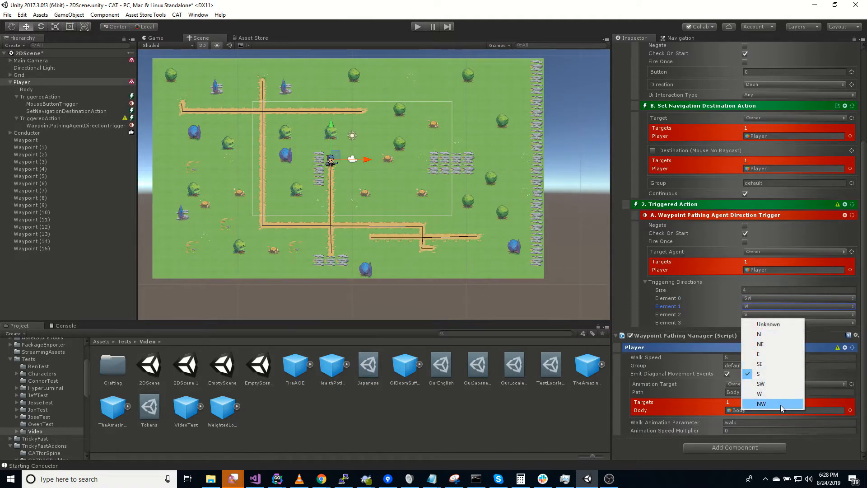
{"action": "left_click", "coordinate": [783, 408]}
{"action": "left_click", "coordinate": [746, 293]}
{"action": "type", "text": "3"}
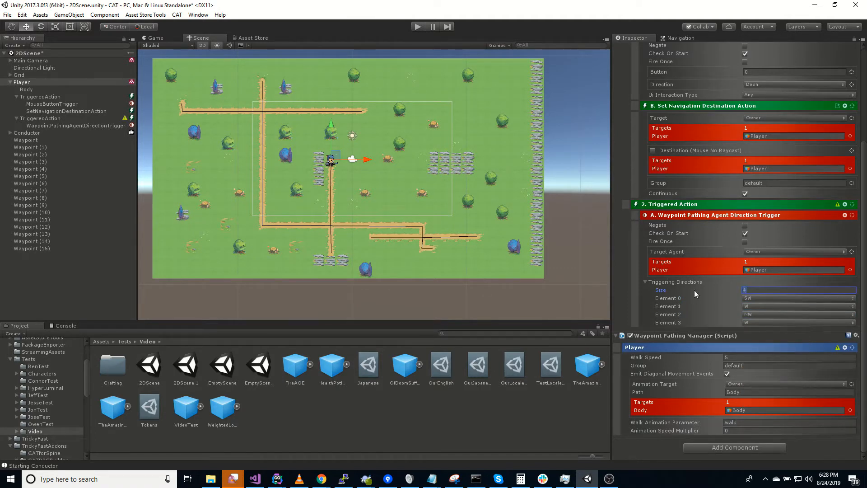
{"action": "key", "text": "Return"}
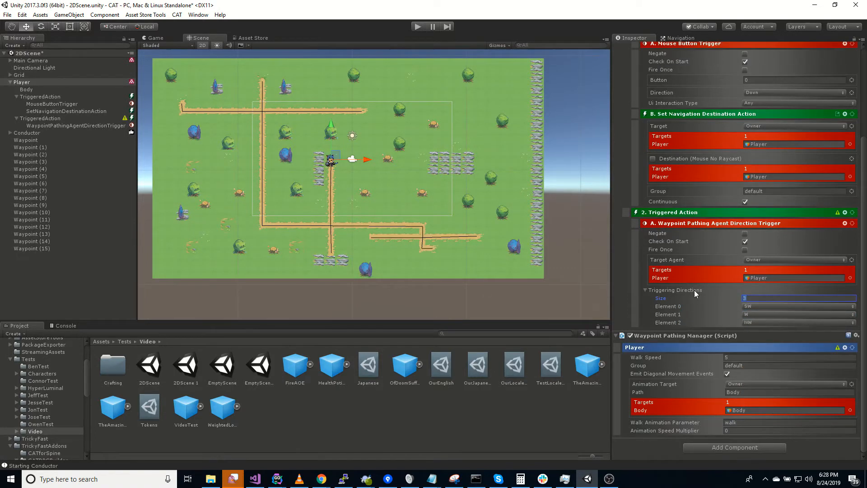
{"action": "left_click", "coordinate": [845, 224]}
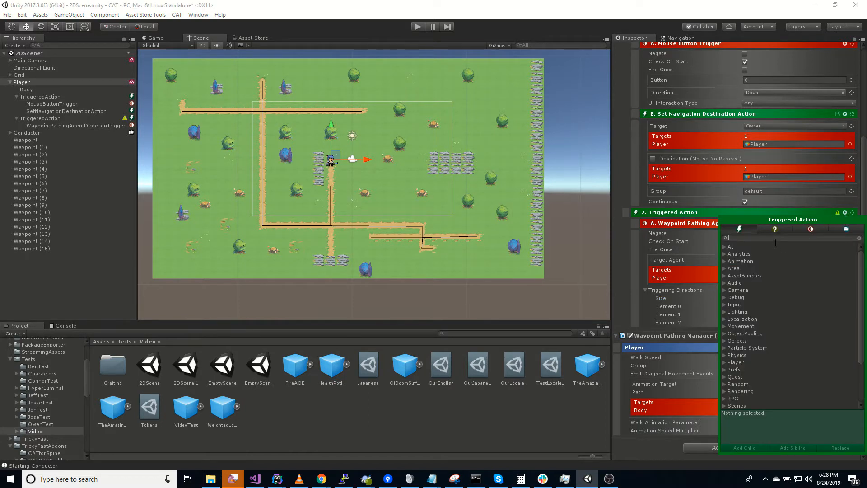
Add Scale Actions to the triggered action, with Y unchecked on the first one
{"action": "type", "text": "scal"}
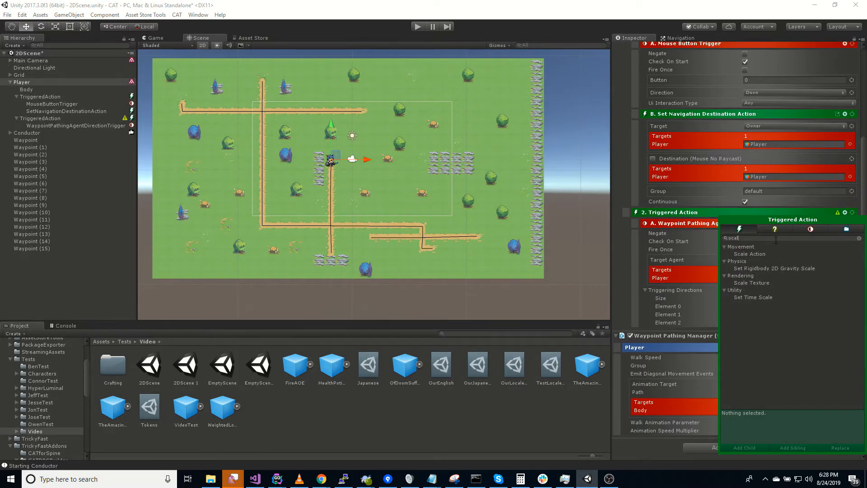
{"action": "double_click", "coordinate": [760, 254]}
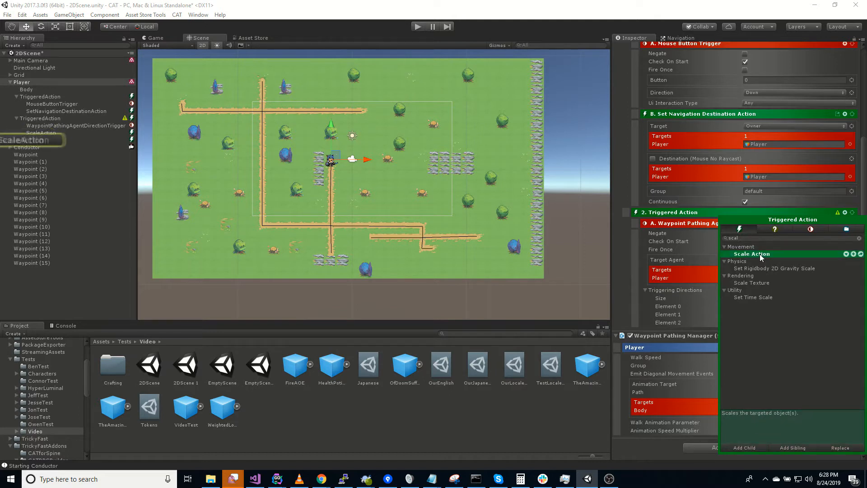
{"action": "scroll", "coordinate": [630, 297], "scroll_direction": "down", "scroll_amount": 10}
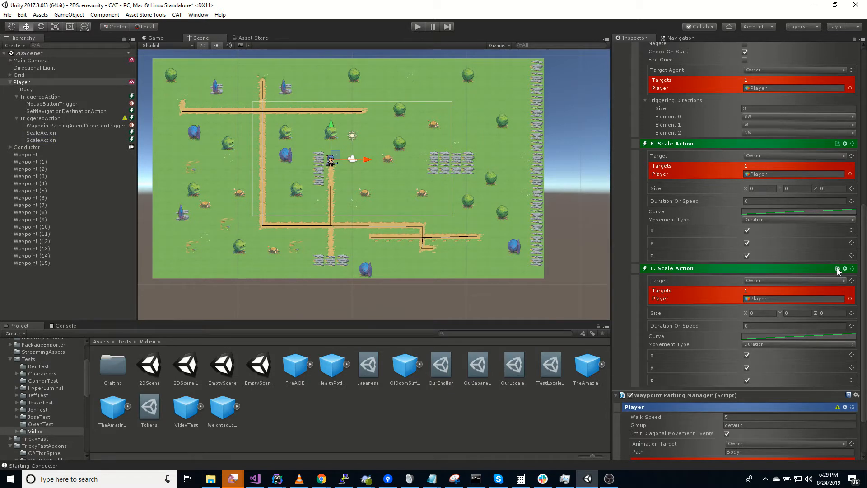
{"action": "left_click", "coordinate": [747, 243]}
Set the first Scale Action's X size to -1 and the second's to 1
{"action": "left_click", "coordinate": [763, 313]}
{"action": "type", "text": "1"}
{"action": "left_click", "coordinate": [757, 188]}
{"action": "type", "text": "-1"}
Enter Play mode and send the Player to a spot on the map
{"action": "scroll", "coordinate": [619, 271], "scroll_direction": "up", "scroll_amount": 5}
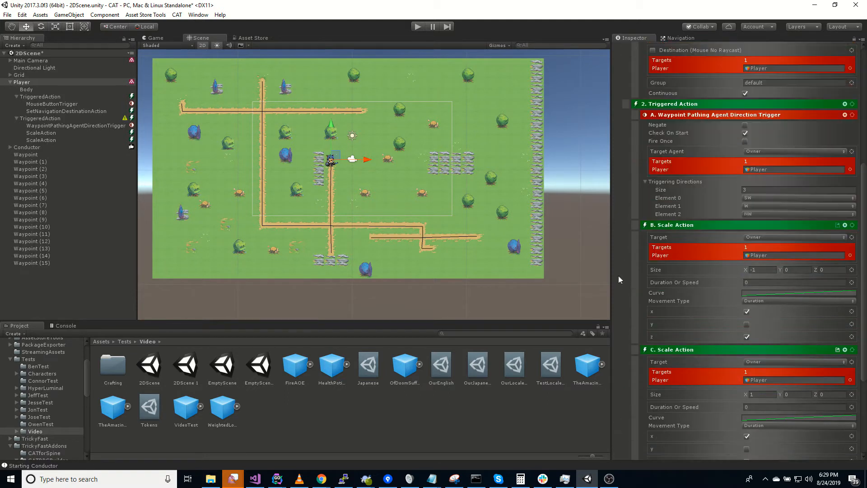
{"action": "left_click", "coordinate": [418, 27]}
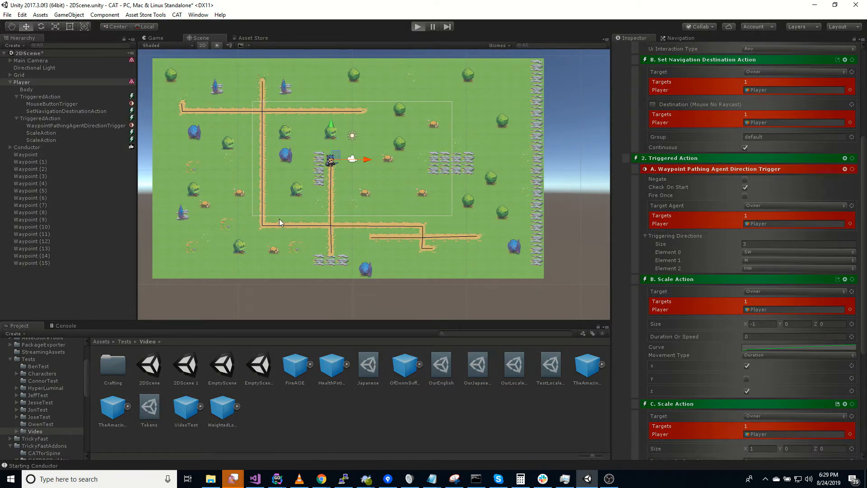
{"action": "left_click", "coordinate": [241, 238]}
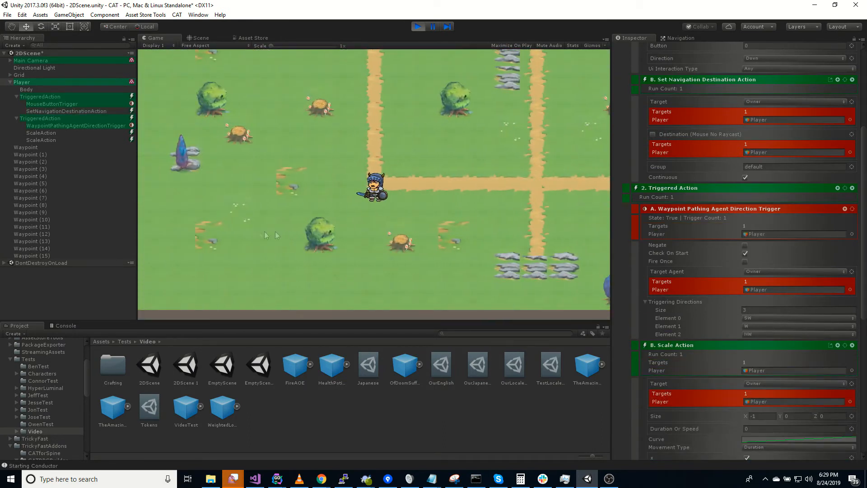
Walk the Player north, south, east and west along the paths, checking the westward flip
{"action": "left_click", "coordinate": [504, 143]}
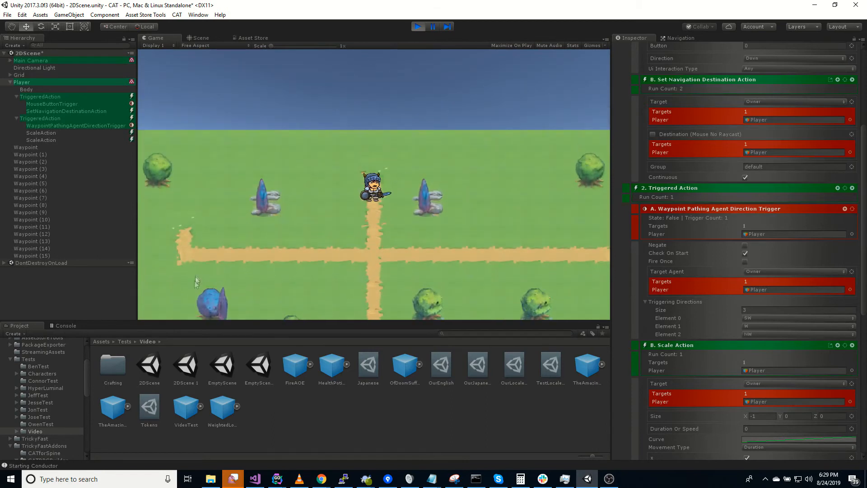
{"action": "left_click", "coordinate": [176, 243]}
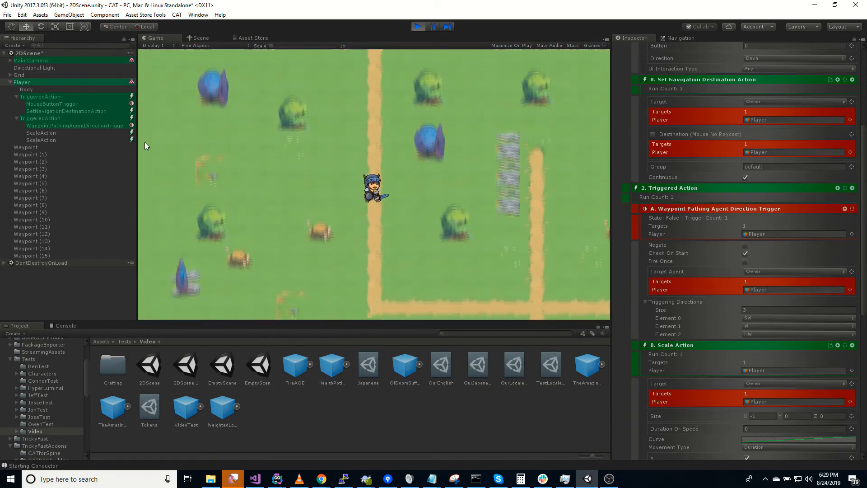
{"action": "left_click", "coordinate": [172, 110]}
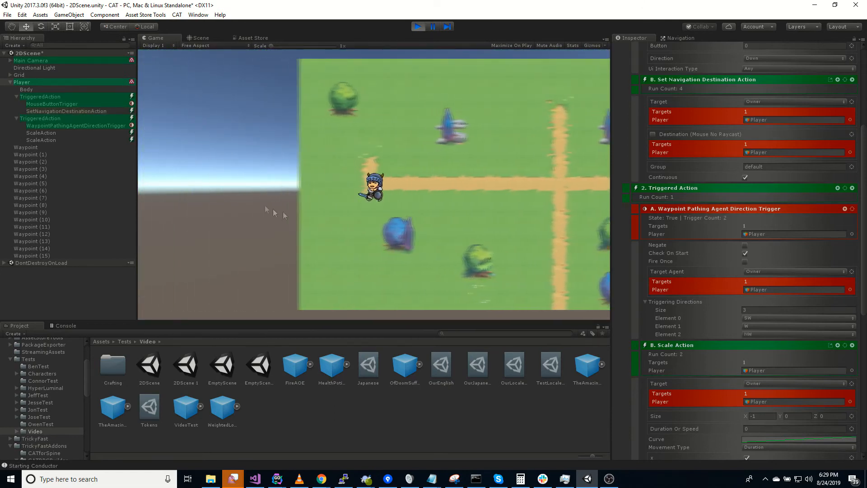
{"action": "left_click", "coordinate": [559, 231]}
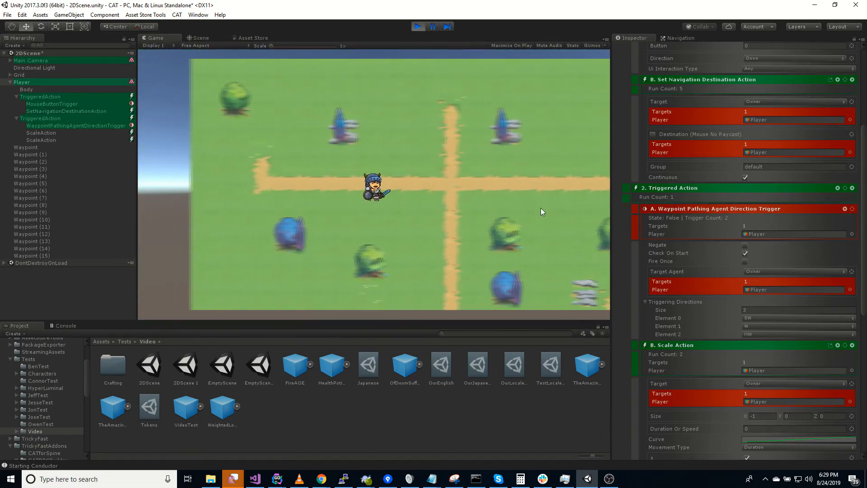
{"action": "left_click", "coordinate": [501, 271]}
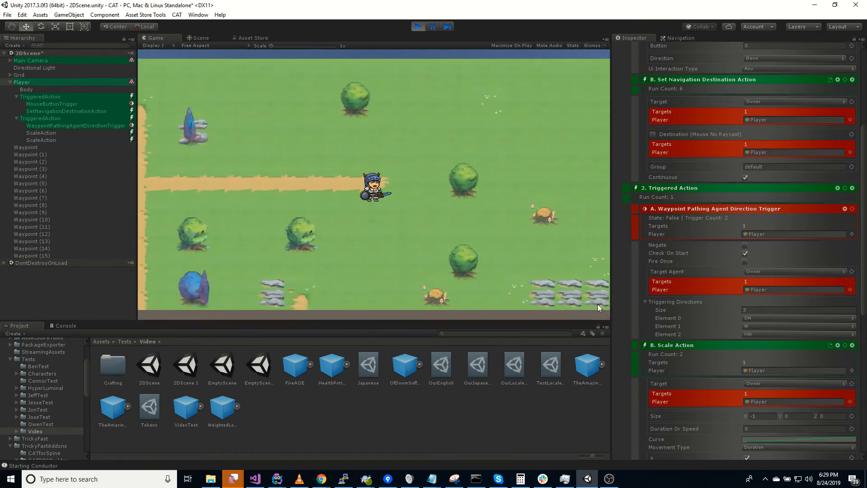
{"action": "left_click", "coordinate": [598, 305]}
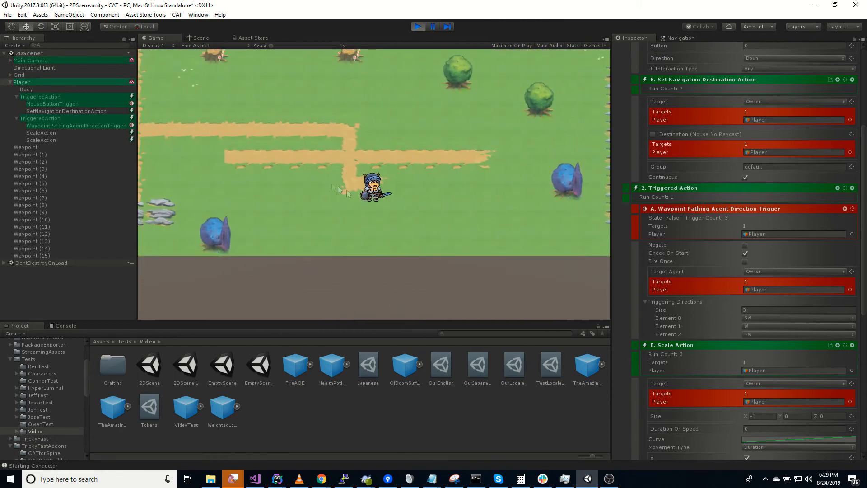
{"action": "left_click", "coordinate": [245, 163]}
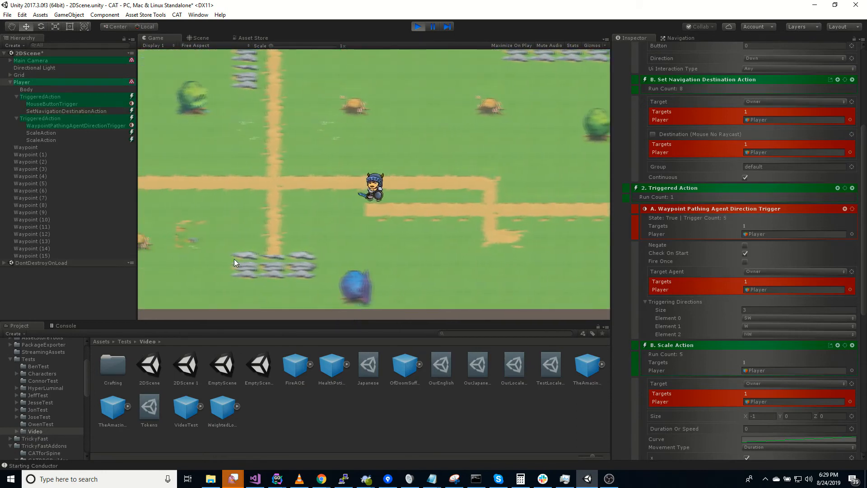